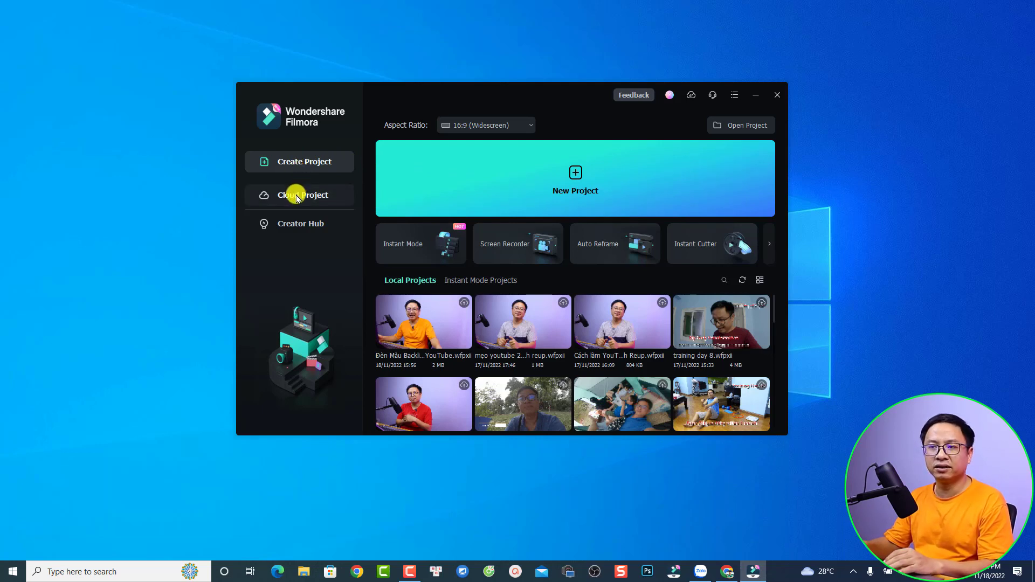
Look through the cloud projects, the Creator Hub, the remaining quick-start tools, and the local projects in list and thumbnail view.
left_click(297, 196)
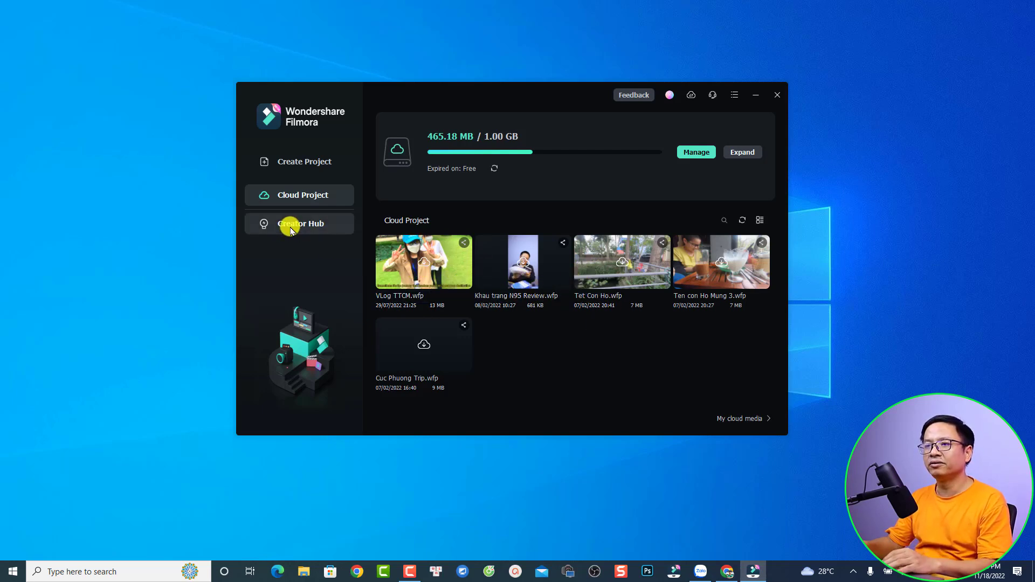
left_click(323, 231)
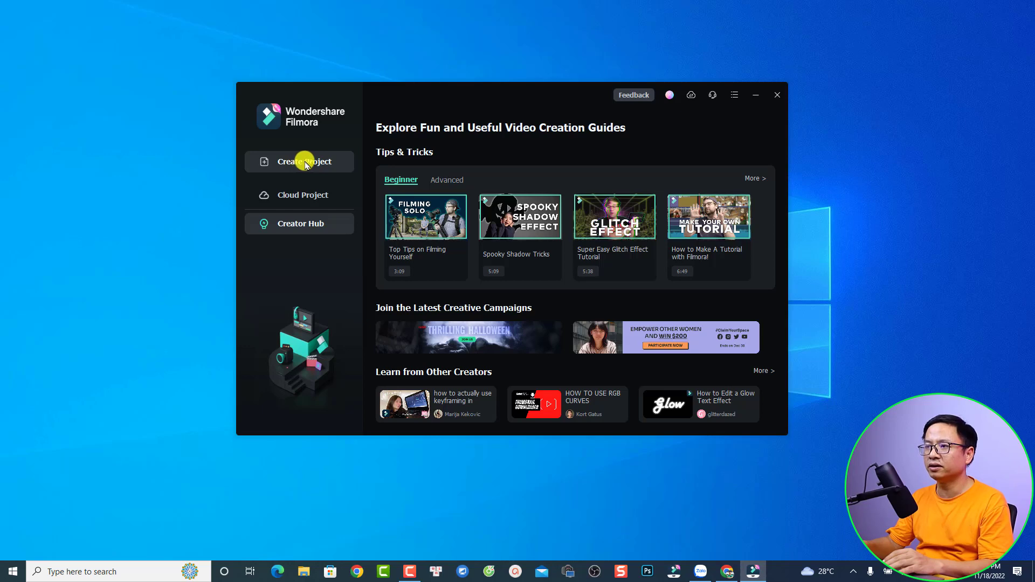
left_click(305, 163)
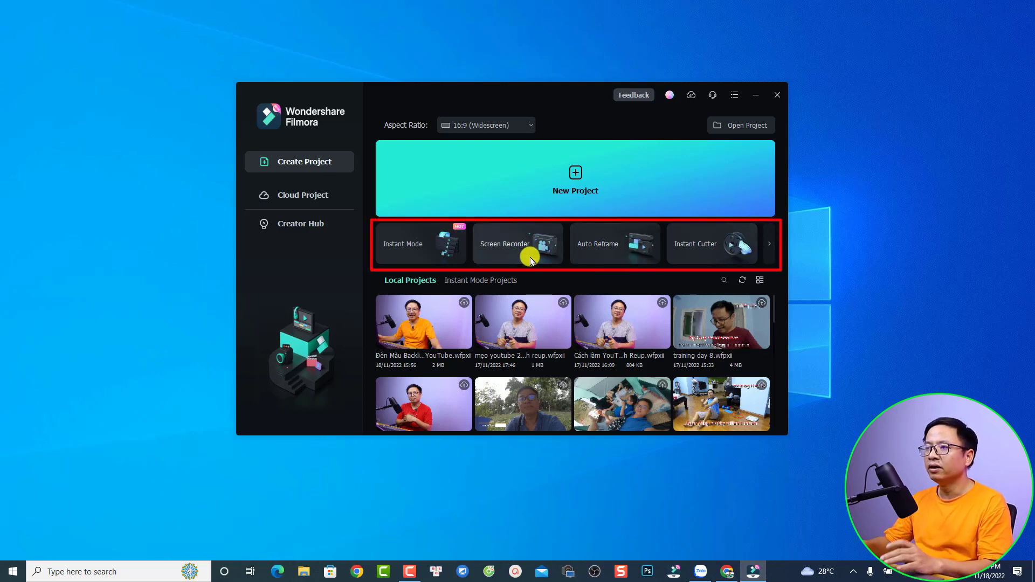
left_click(768, 247)
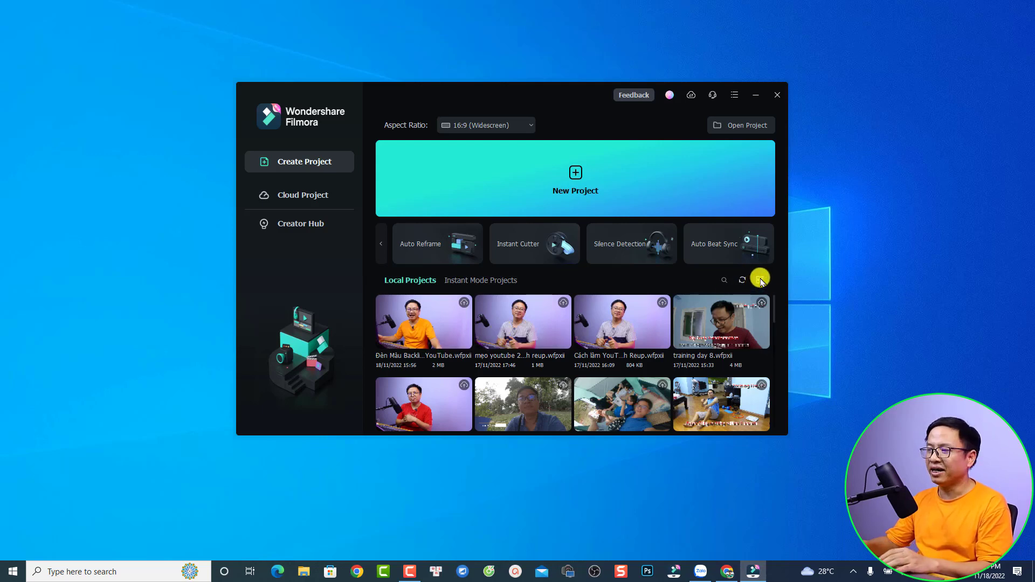
left_click(760, 279)
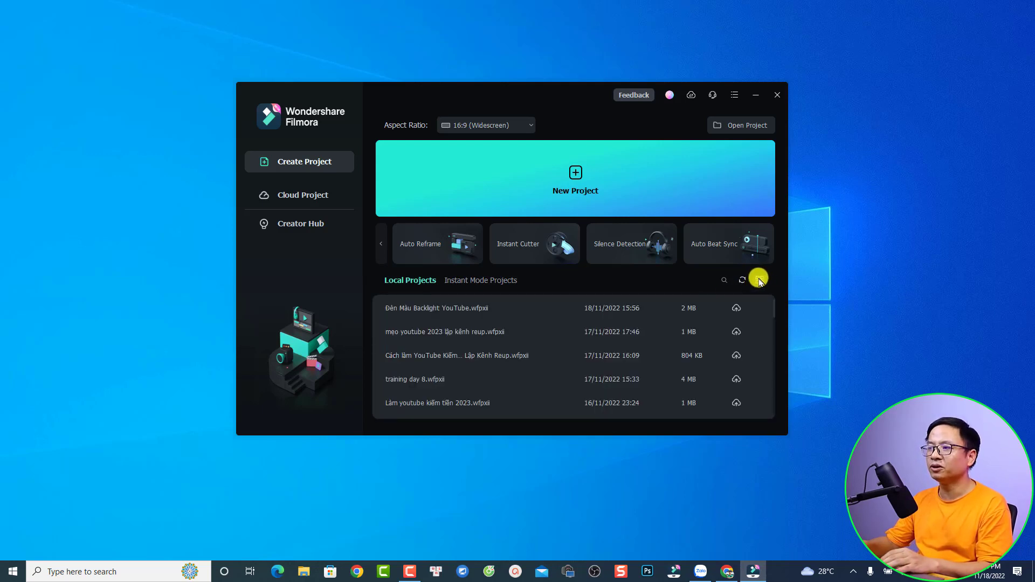
left_click(758, 279)
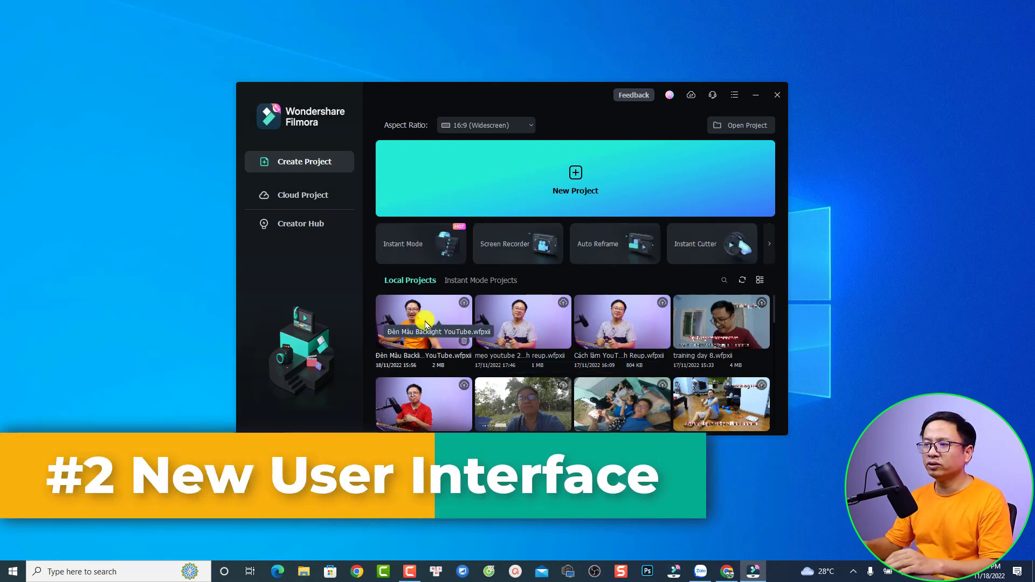
Open the local project "mẹo youtube 2023 lập kênh reup" and set the workspace layout to Default.
double_click(508, 333)
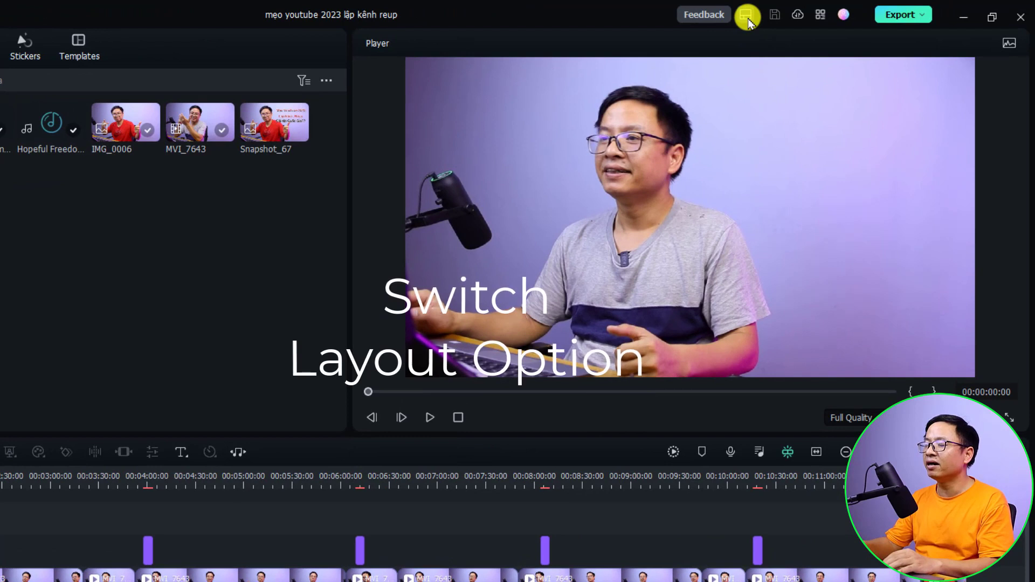
left_click(747, 16)
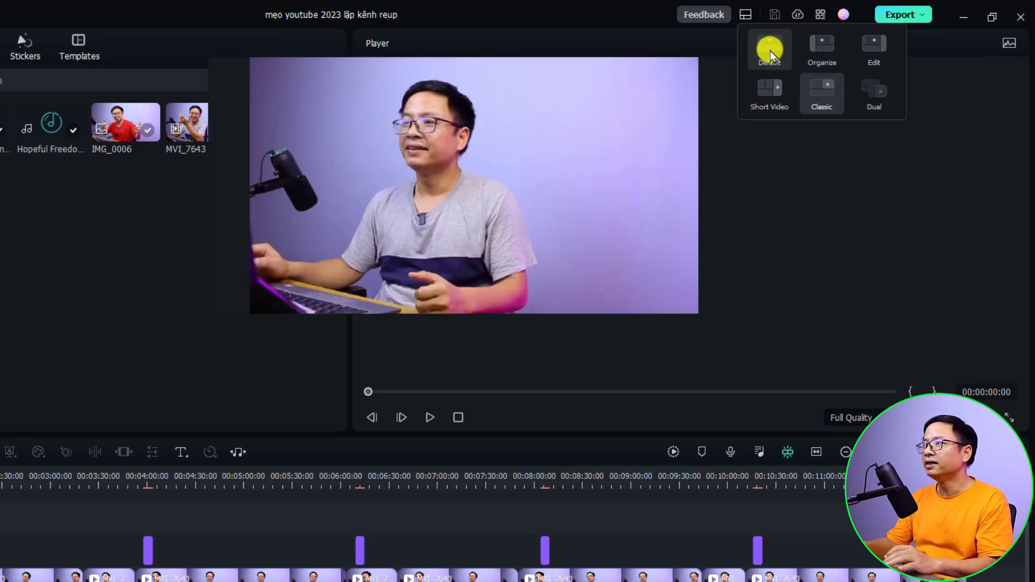
left_click(770, 54)
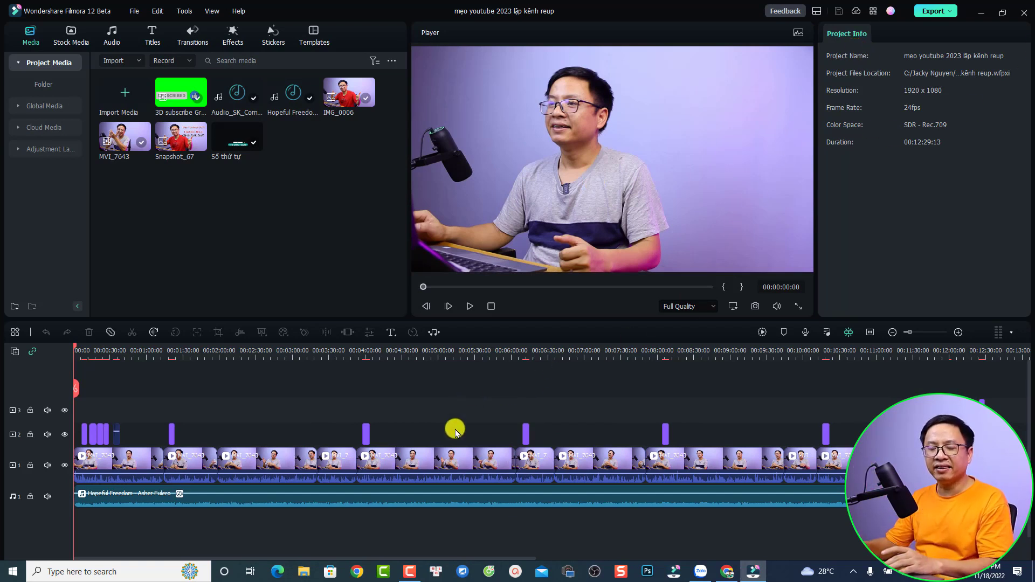
Select the video clip starting near 00:04:00 on track 1 and examine its Audio, Color, Speed, Mask and AI Tools properties.
left_click(440, 455)
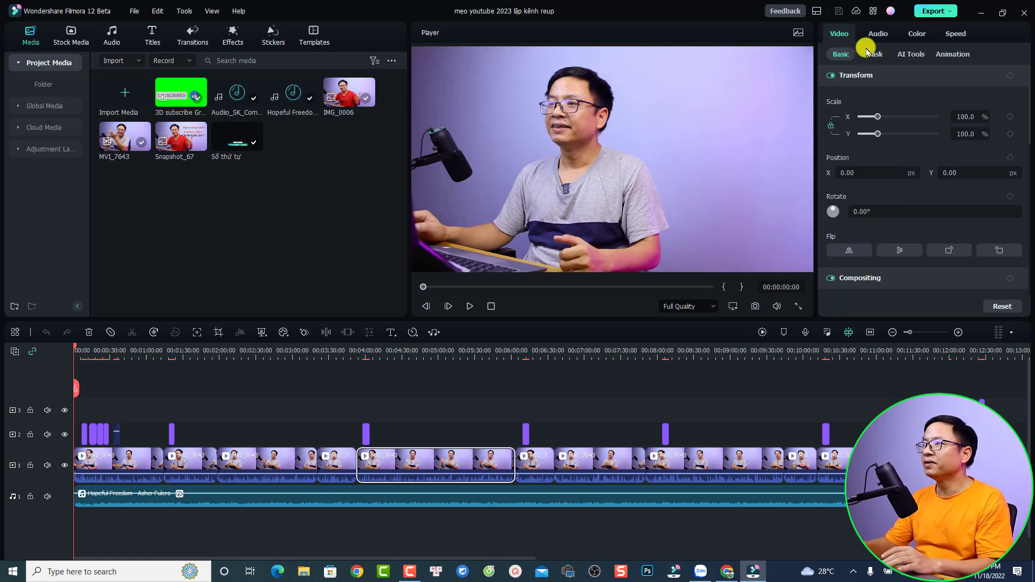
left_click(877, 33)
left_click(917, 33)
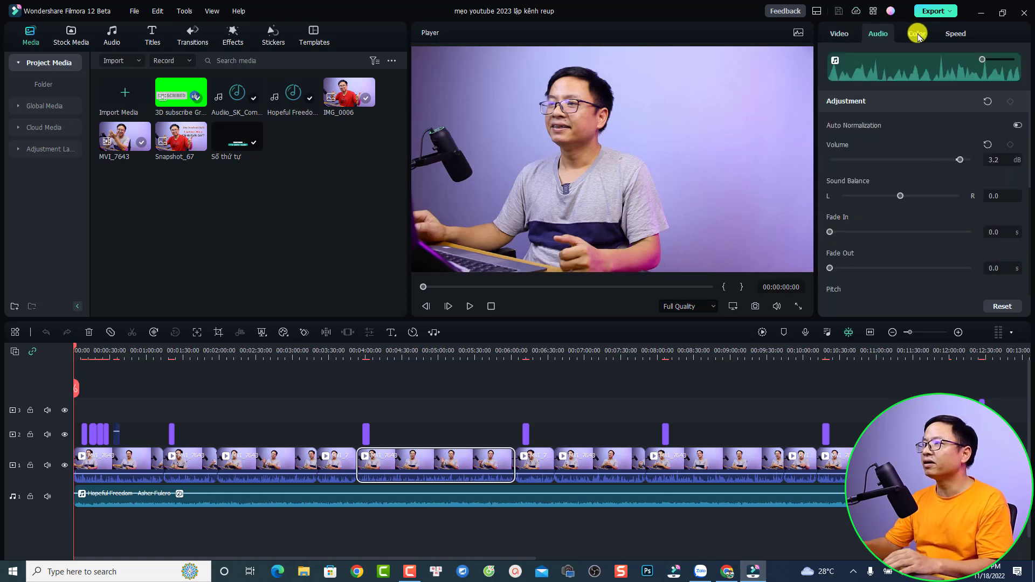
left_click(955, 33)
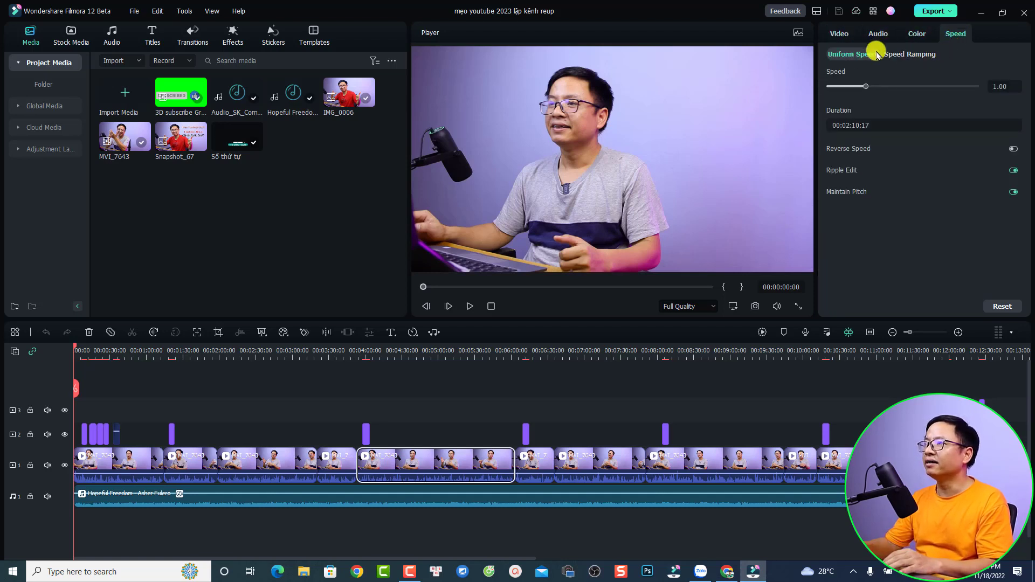
left_click(838, 35)
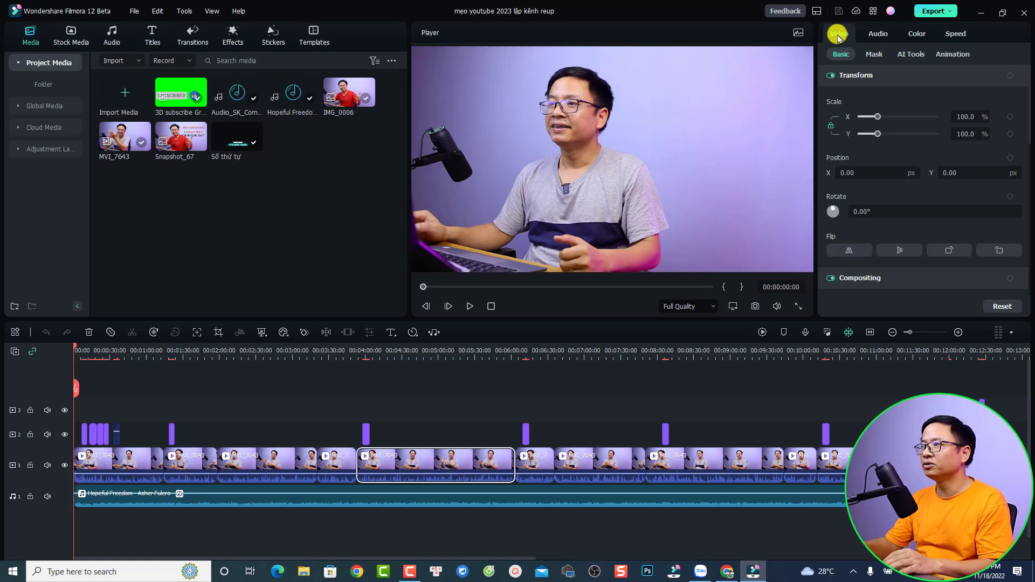
left_click(874, 54)
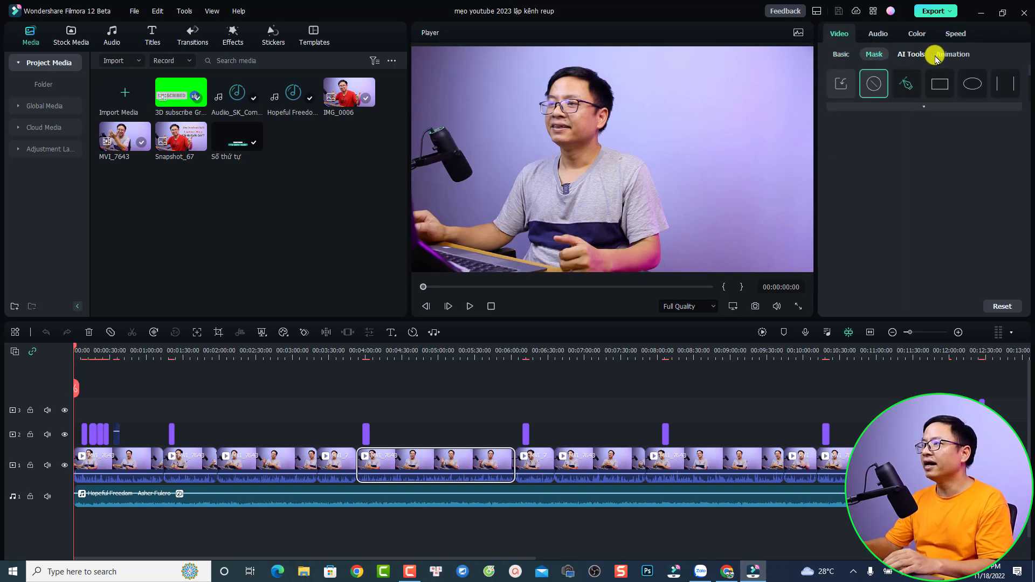
left_click(910, 54)
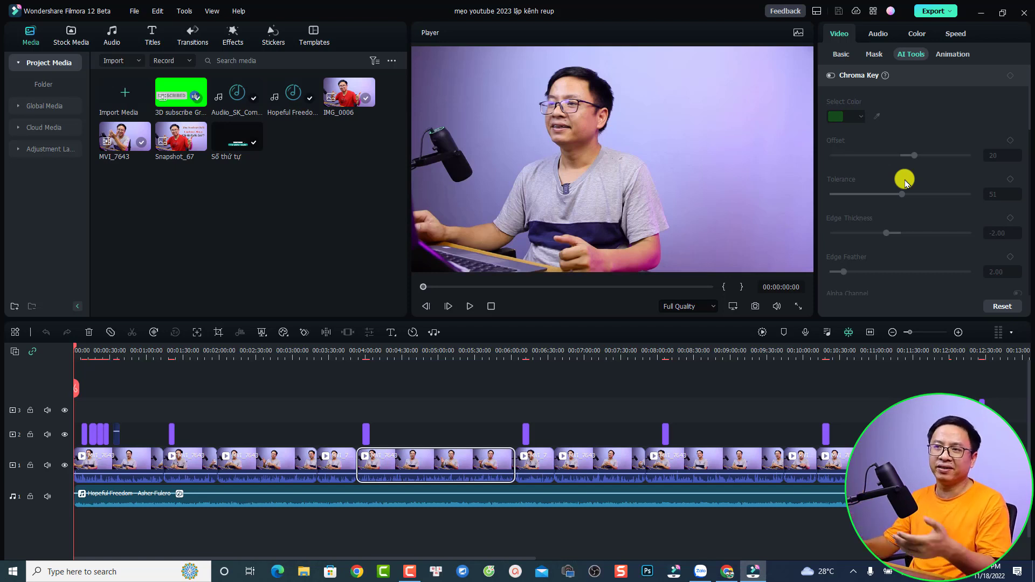
Set the workspace layout to Classic and review the available layout options.
left_click(815, 12)
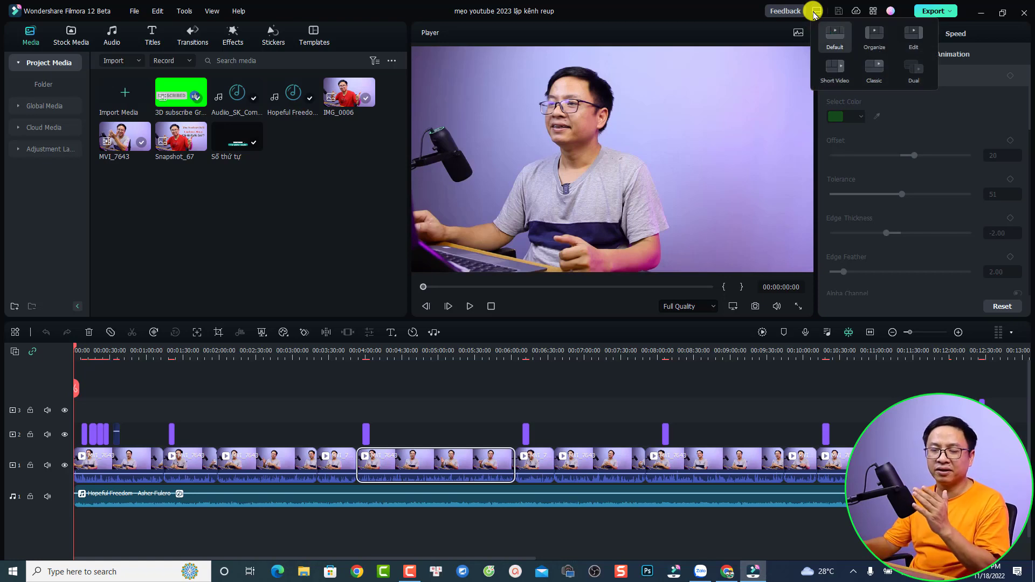
left_click(873, 67)
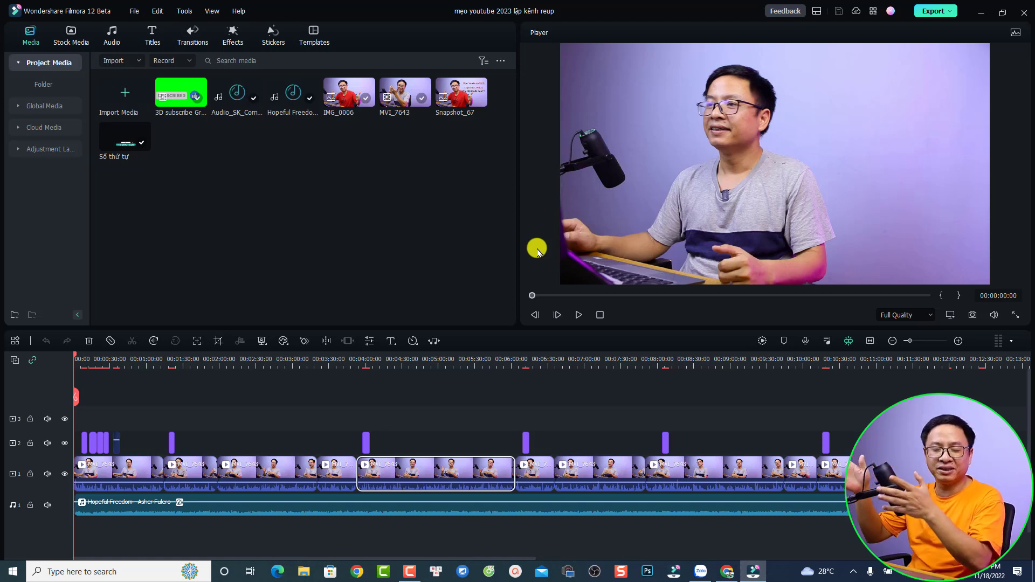
left_click(816, 12)
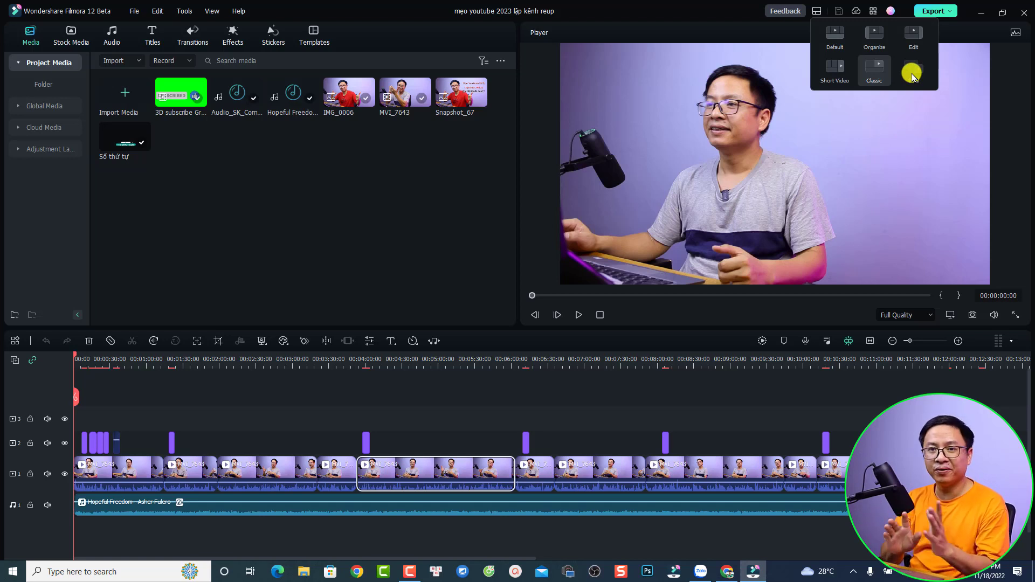
left_click(485, 418)
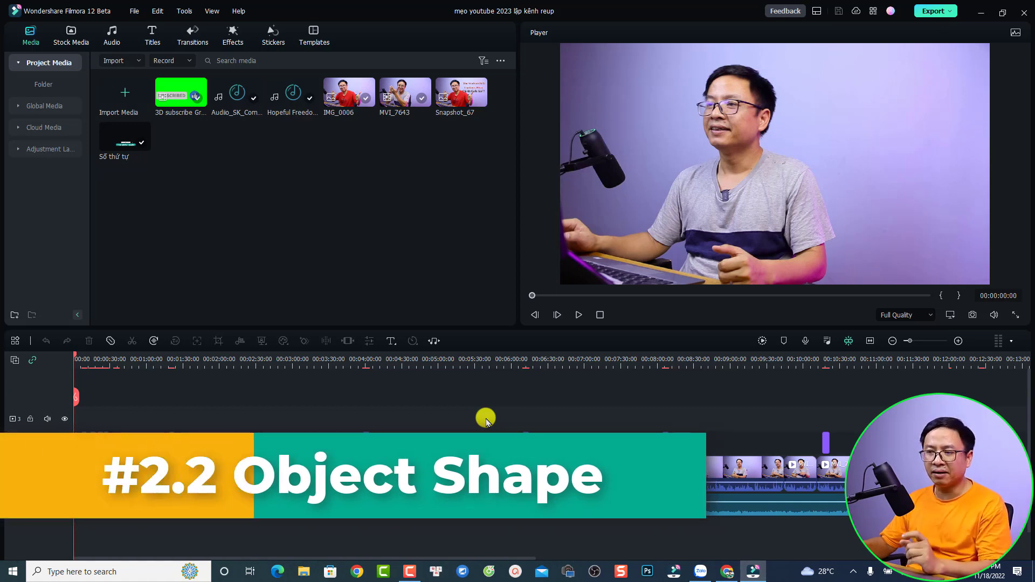
Extend the title clip near the 6-minute mark on track 2 backward to start shortly after the 4-minute mark.
left_click(416, 465)
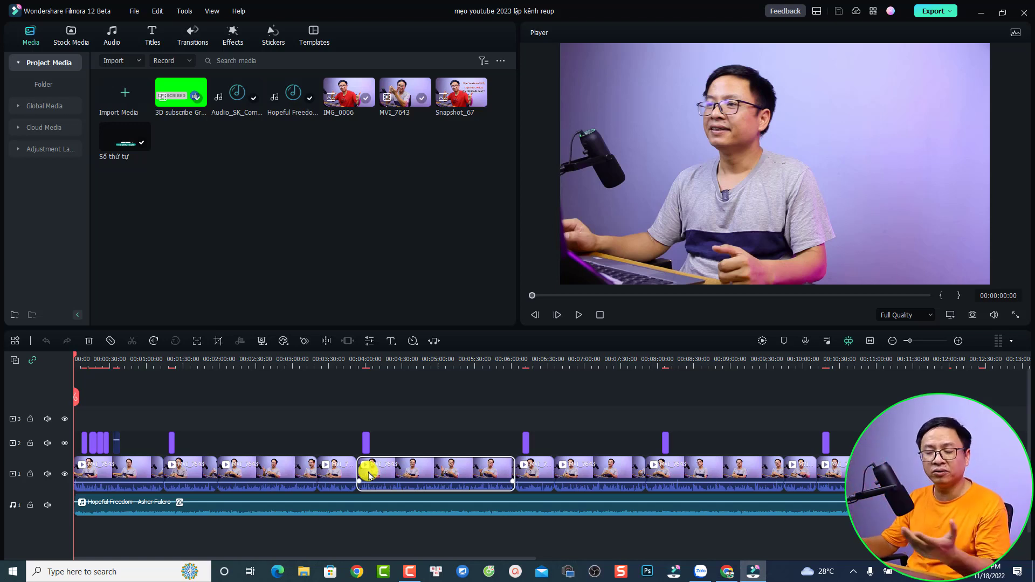
left_click(526, 443)
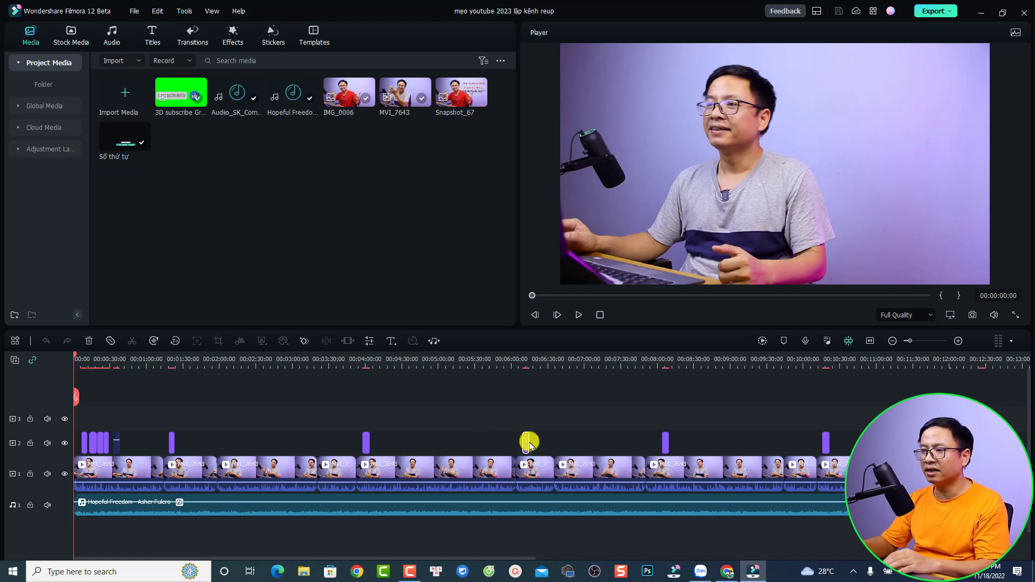
left_click(527, 447)
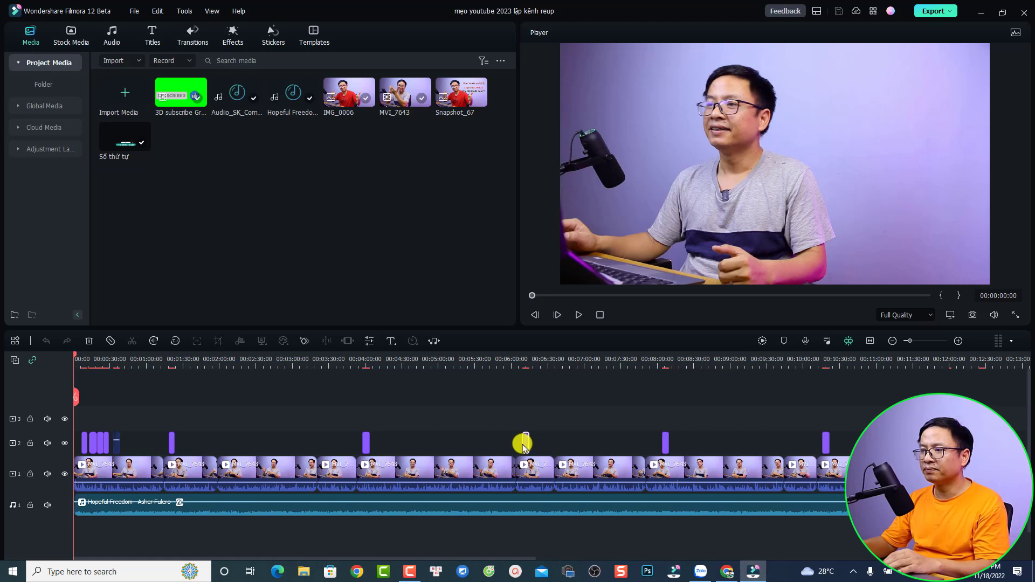
left_click_drag(522, 439, 397, 436)
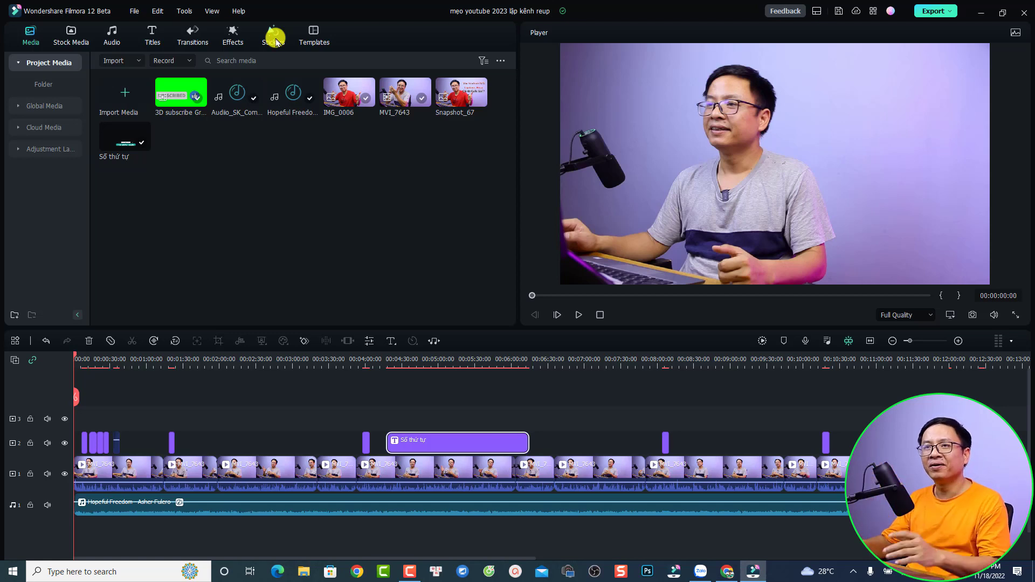
View the Travel project templates and collapse the template category list.
left_click(310, 35)
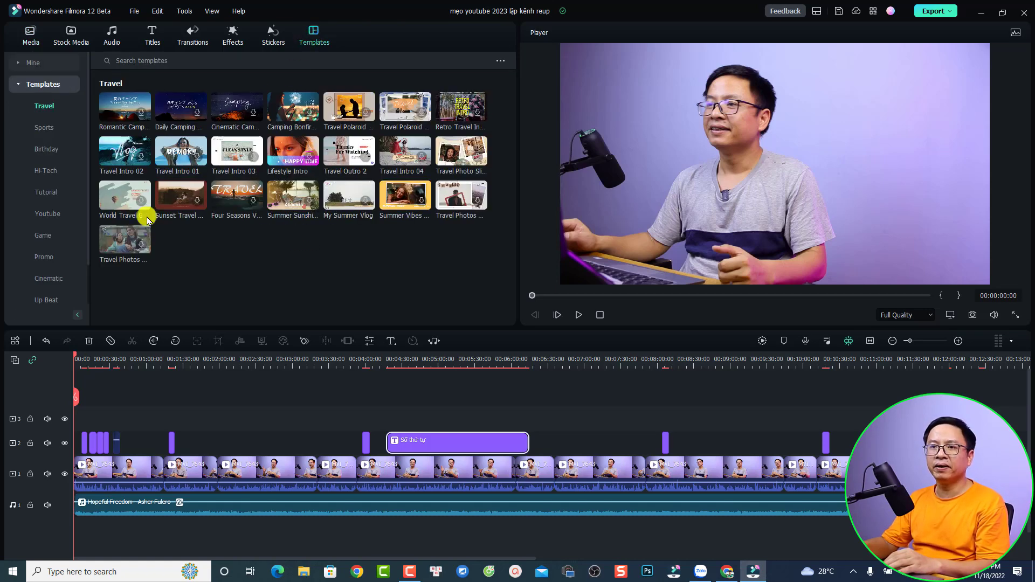
left_click(18, 86)
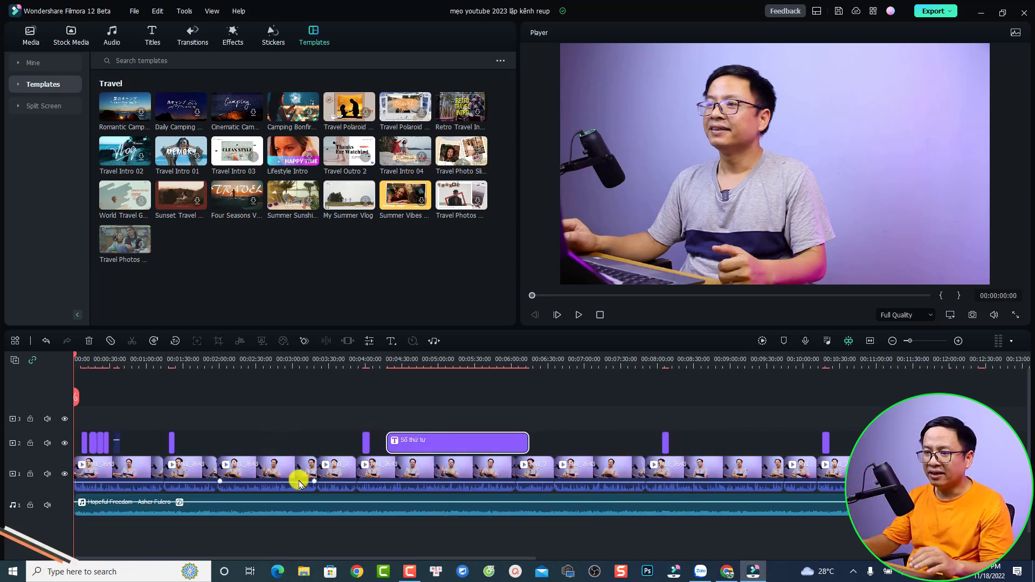
Delete all clips from every track of the timeline.
left_click(278, 464)
key("ctrl+a")
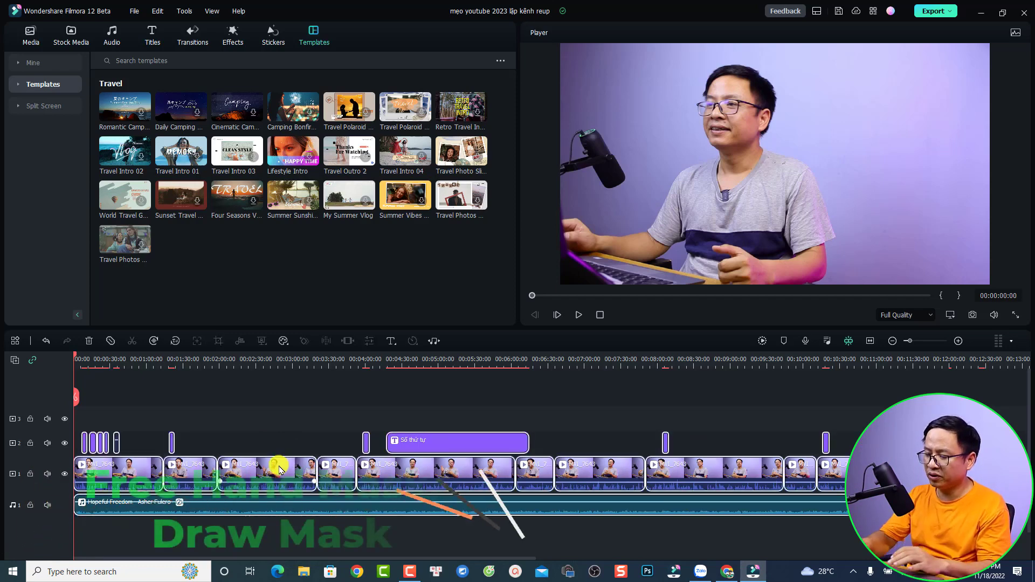
key("Delete")
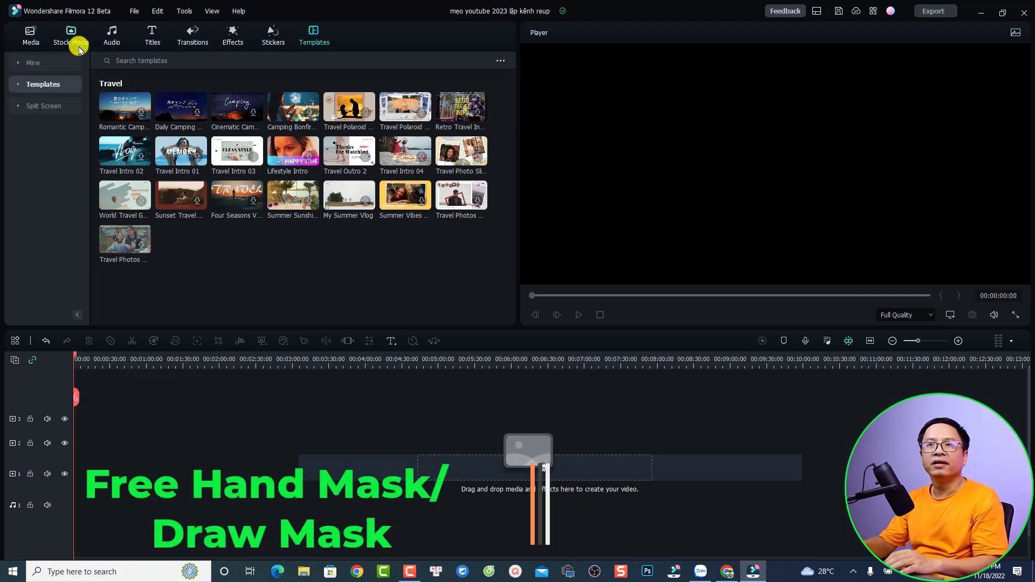
Add the Pexels stock video of the seal to the start of track 1, keeping the 1920 x 1080 24fps project settings, and fit the timeline.
left_click(71, 35)
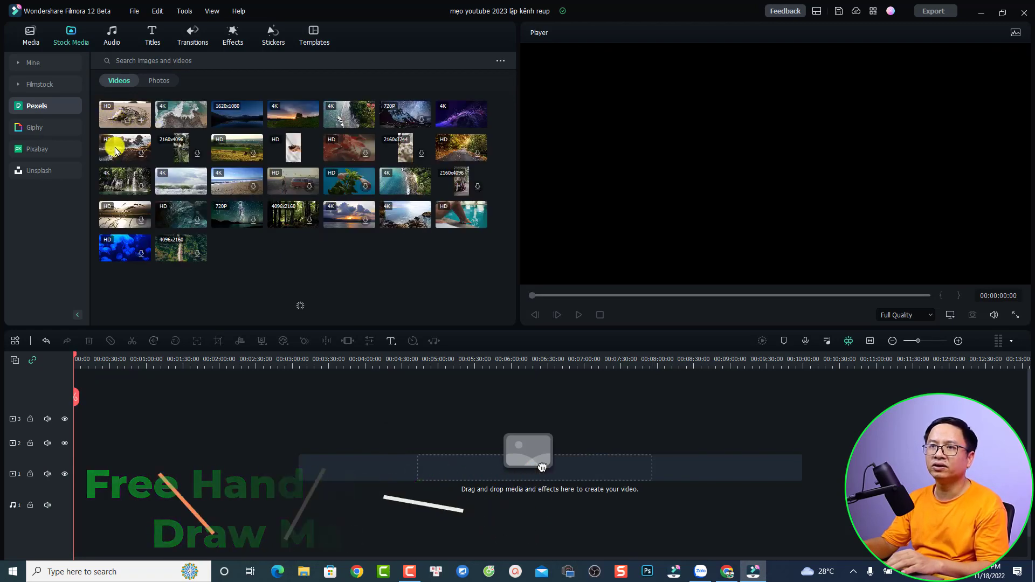
left_click_drag(75, 457, 80, 470)
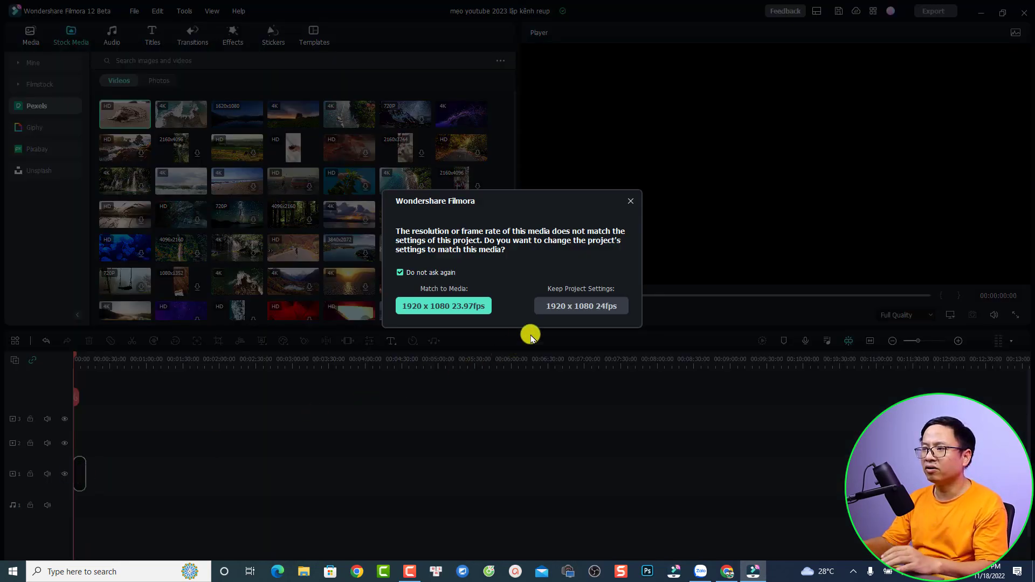
left_click(562, 306)
left_click(871, 341)
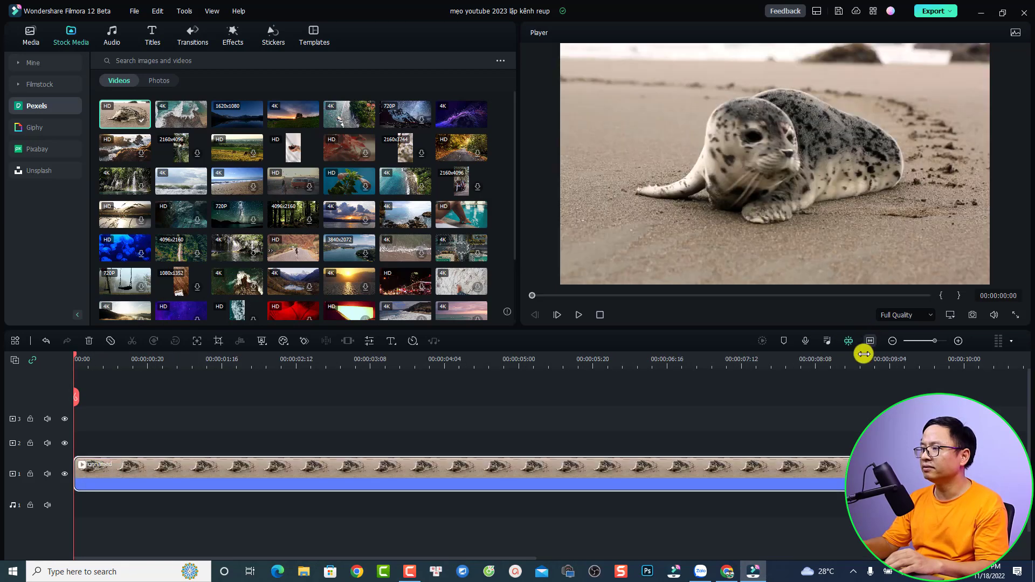
Add a Draw Mask to the seal clip on track 1 at 00:00:00:18.
left_click(141, 465)
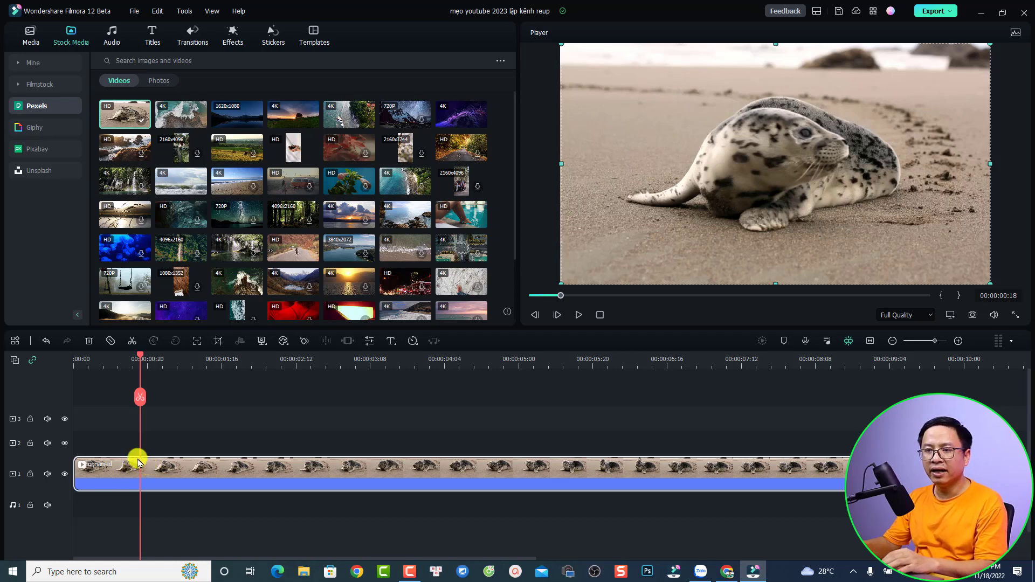
double_click(141, 465)
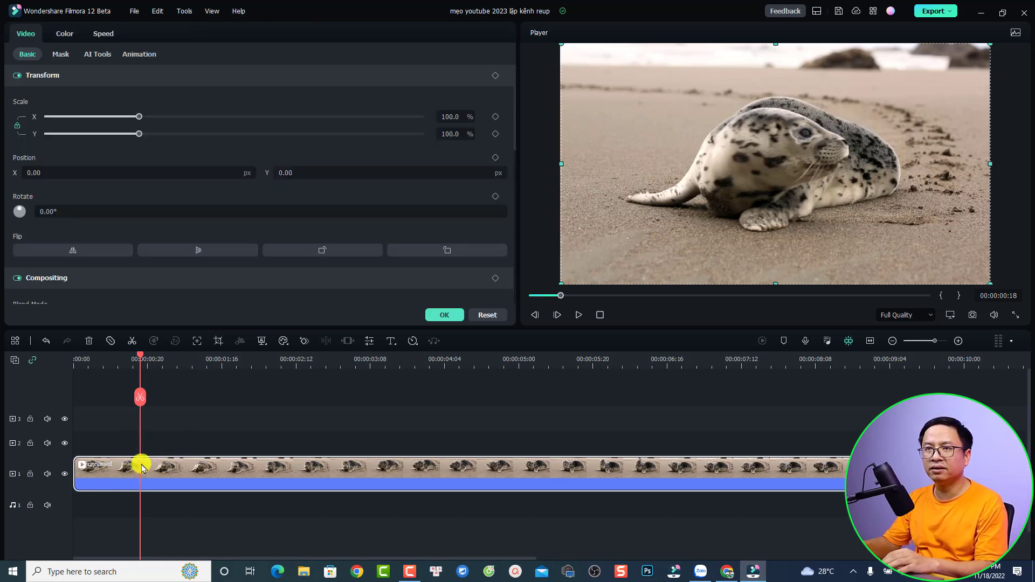
left_click(62, 55)
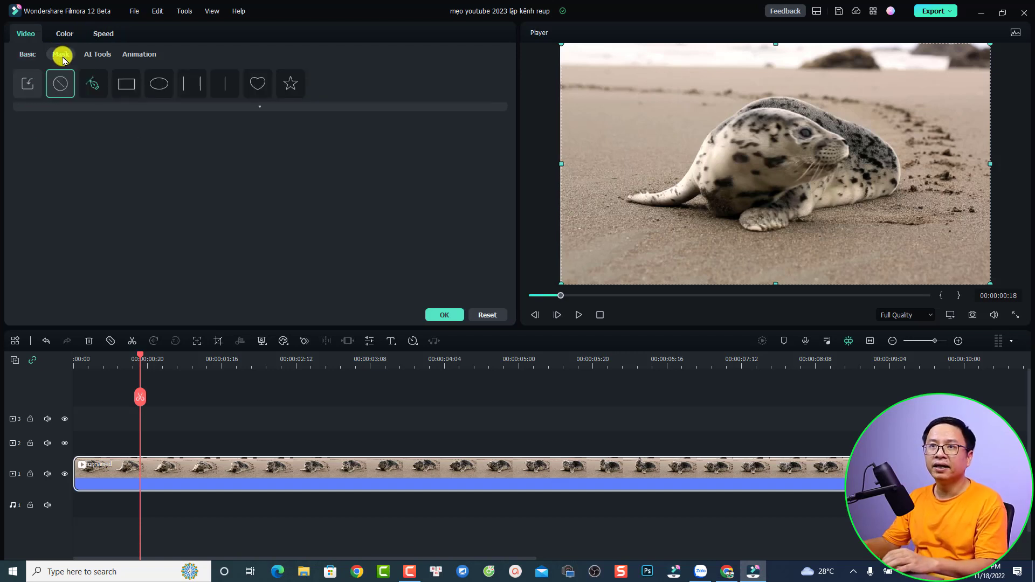
left_click(92, 85)
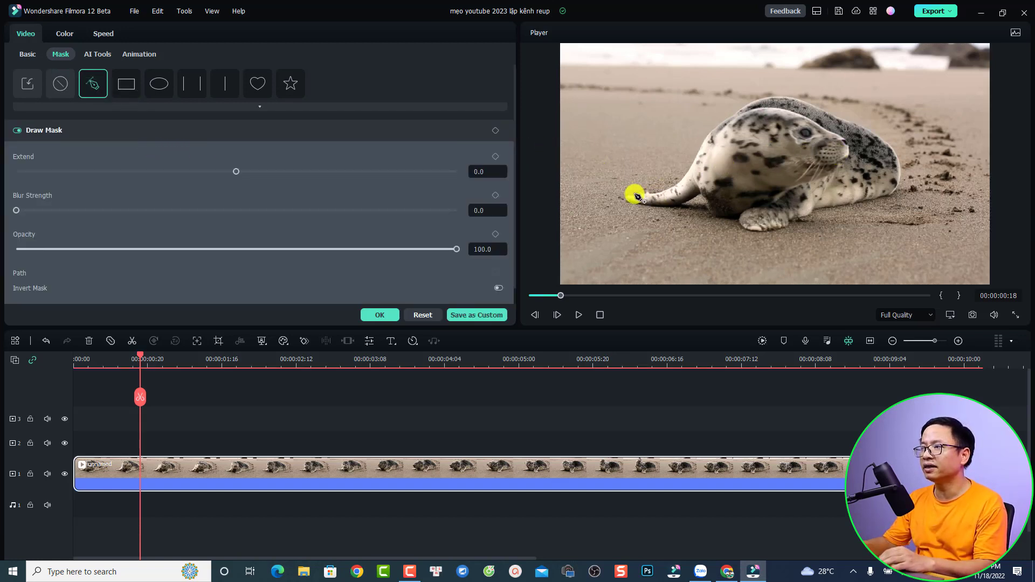
Trace a closed mask path around the seal's outline, starting and ending at the tip of its tail-like flipper.
left_click(635, 195)
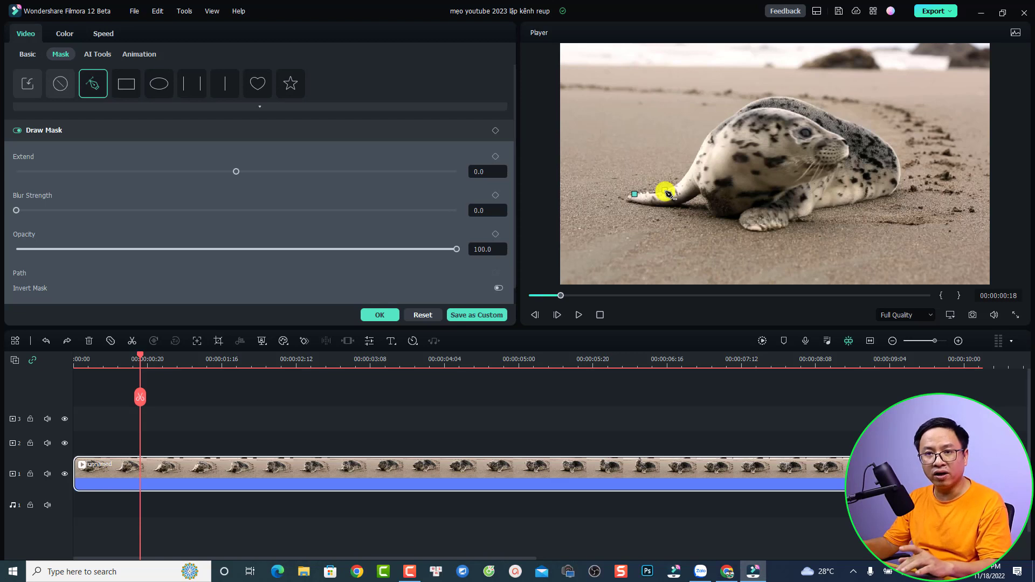
key("alt")
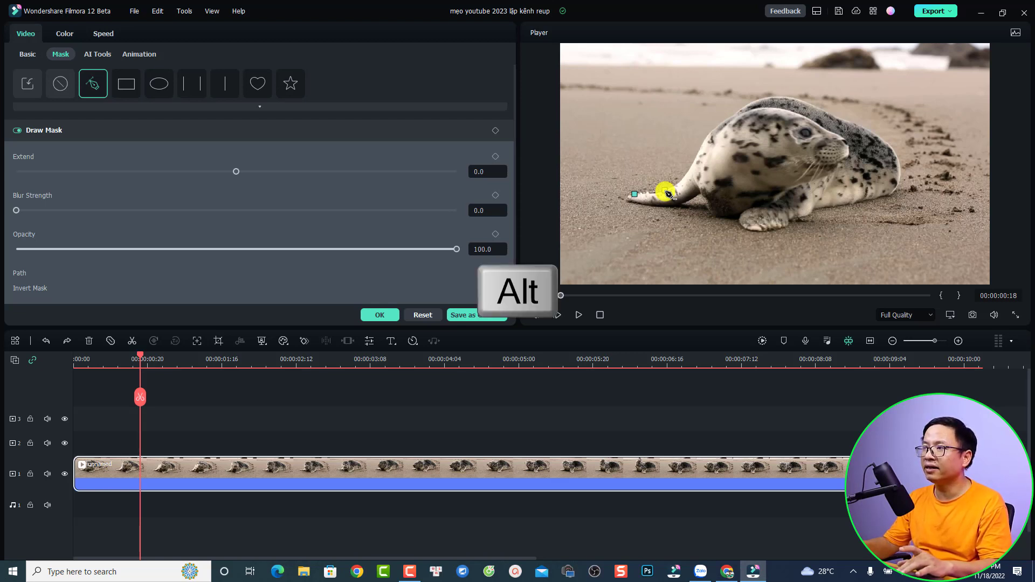
left_click(691, 166)
left_click(704, 145)
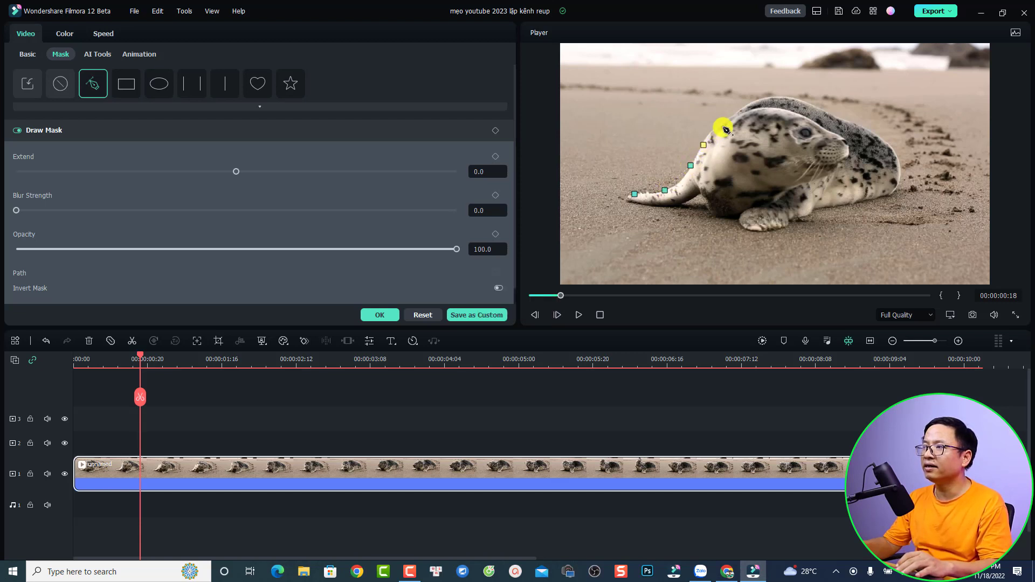
left_click(723, 127)
left_click(746, 108)
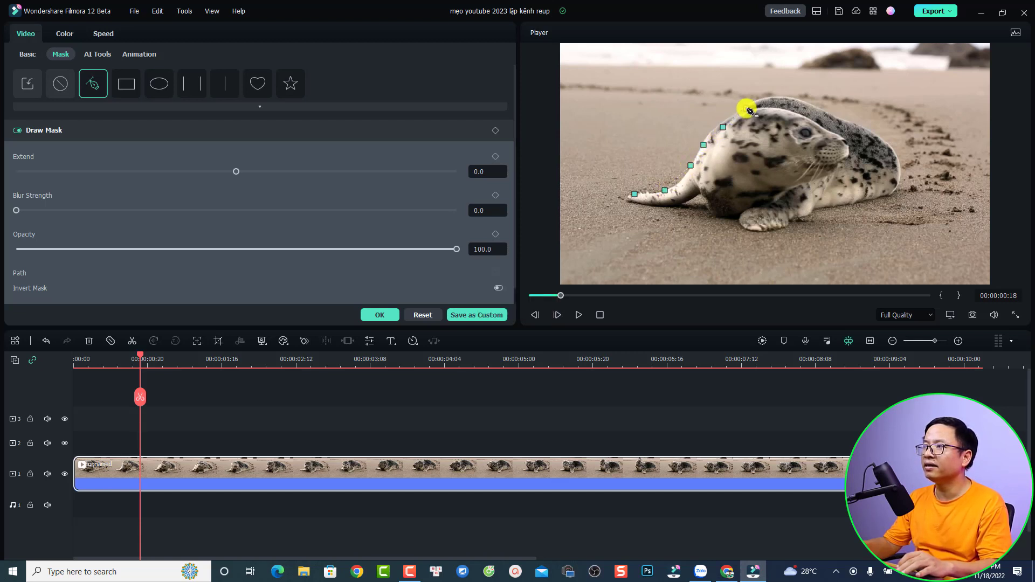
left_click(788, 98)
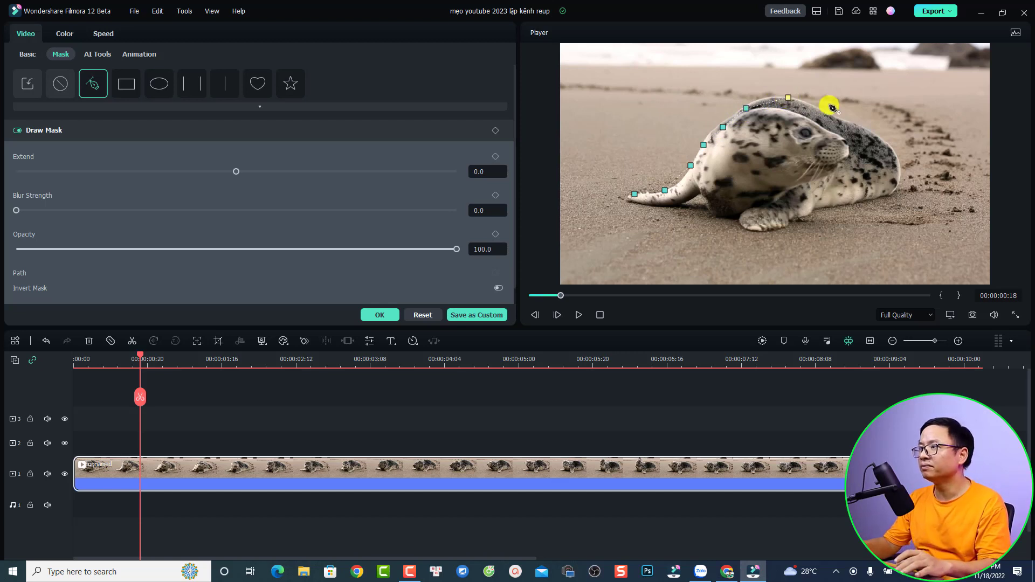
left_click(829, 105)
left_click(842, 123)
left_click(899, 164)
left_click(899, 198)
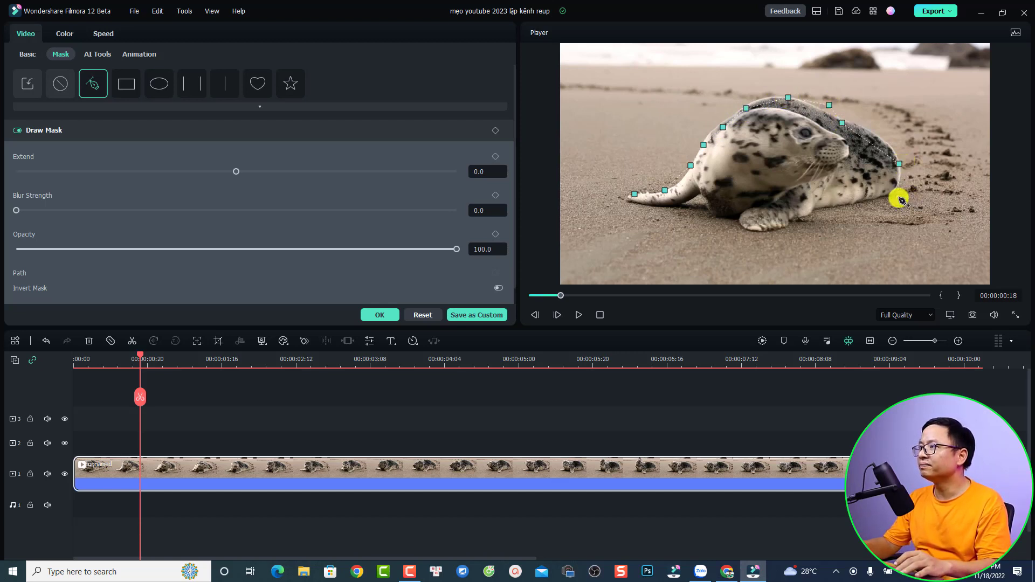
left_click(846, 204)
left_click(813, 212)
left_click(785, 228)
left_click(756, 234)
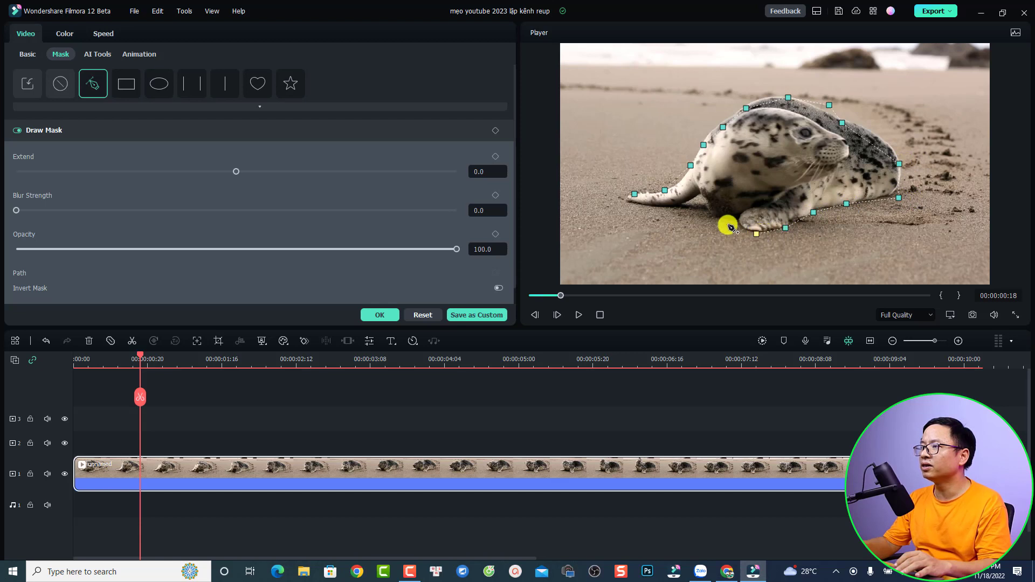
left_click(733, 218)
left_click(697, 204)
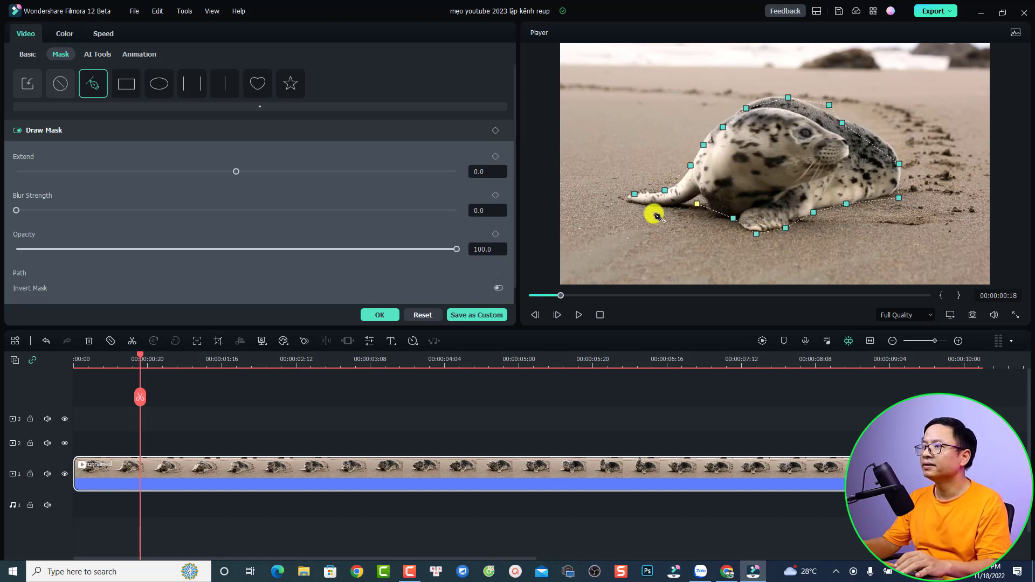
left_click(653, 206)
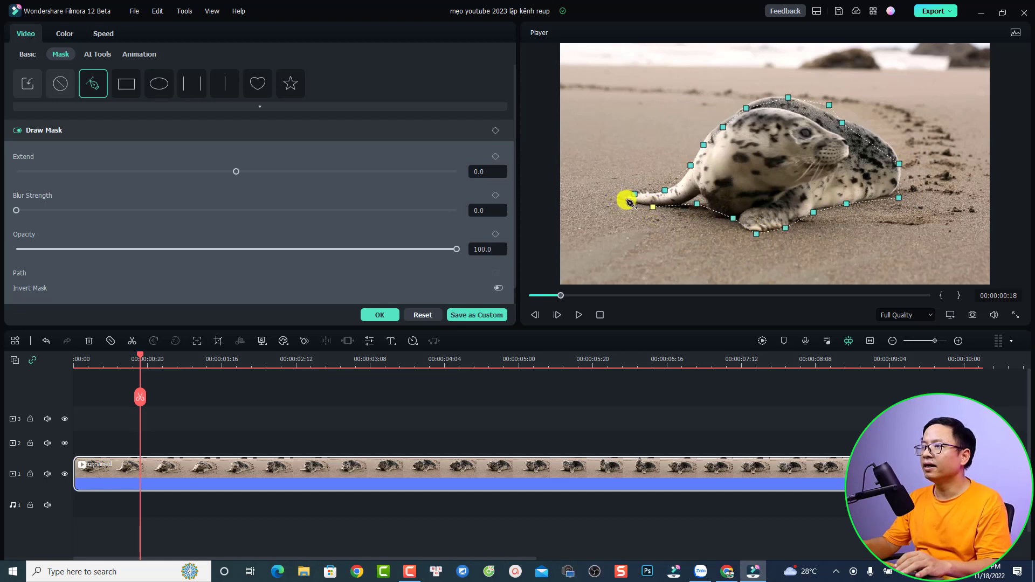
left_click(635, 195)
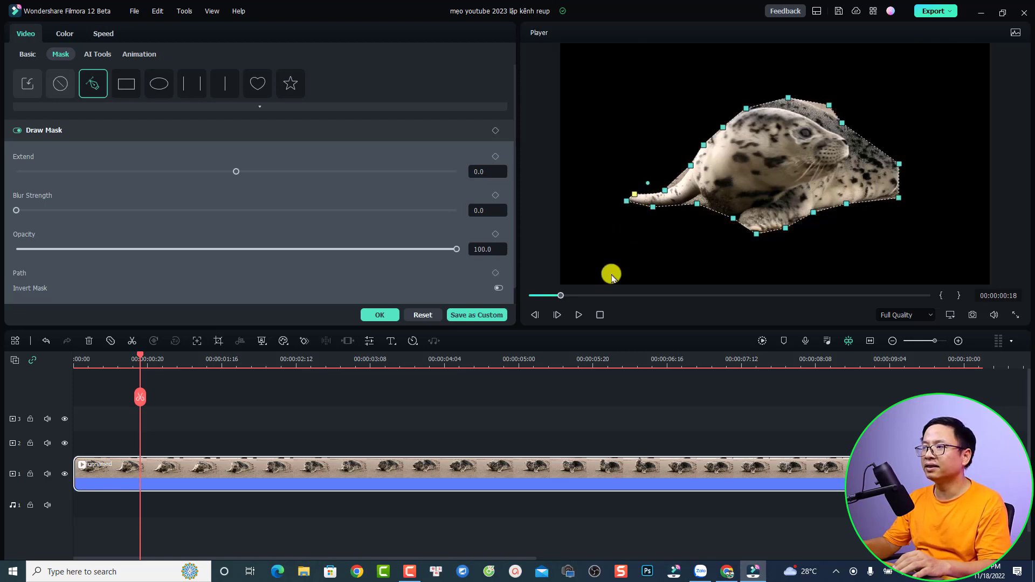
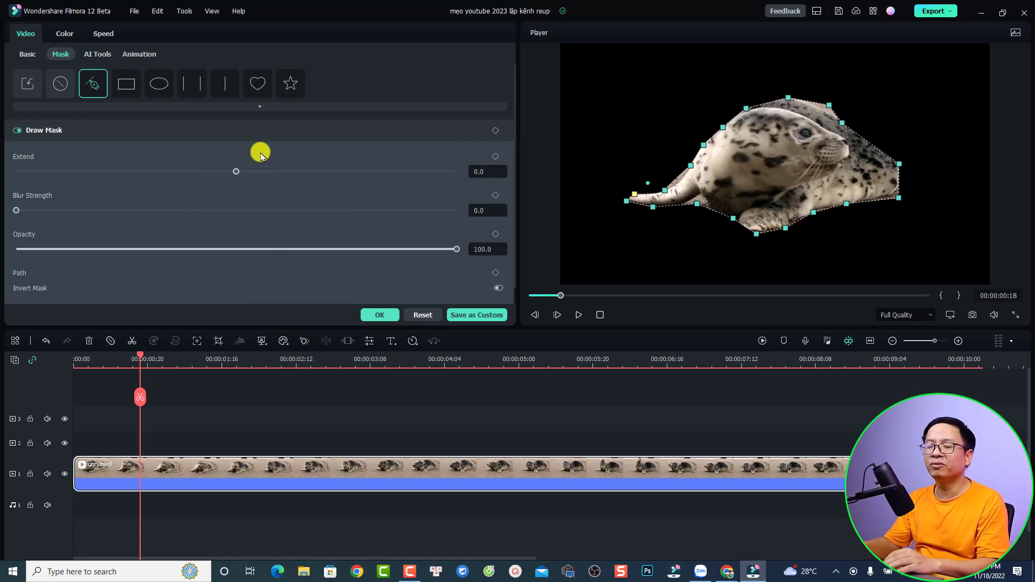
Keyframe the Draw Mask at 00:00:00:18, and at 00:00:00:21 move the upper neck points outward and add two points along the back.
left_click(495, 131)
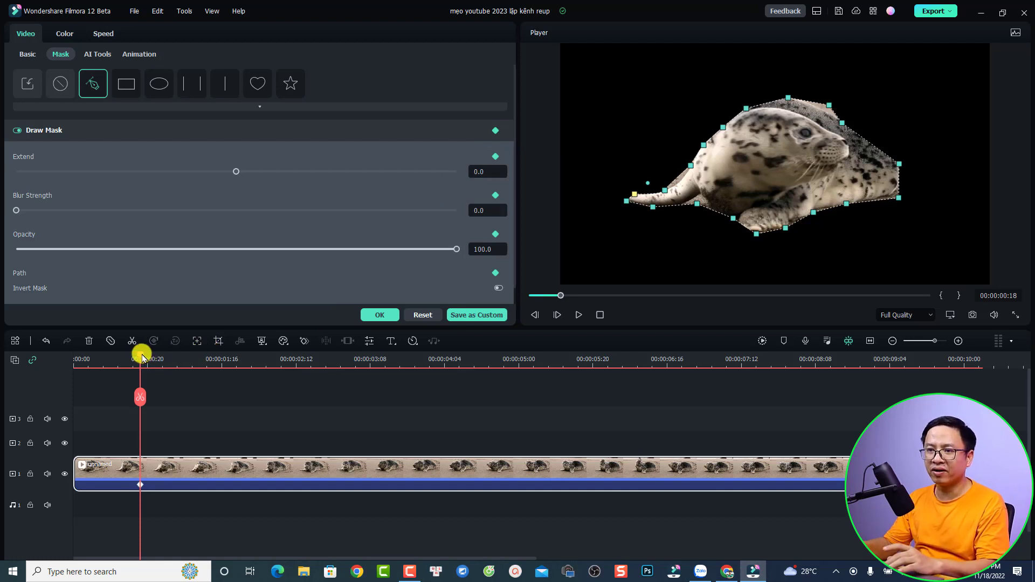
left_click_drag(142, 357, 153, 359)
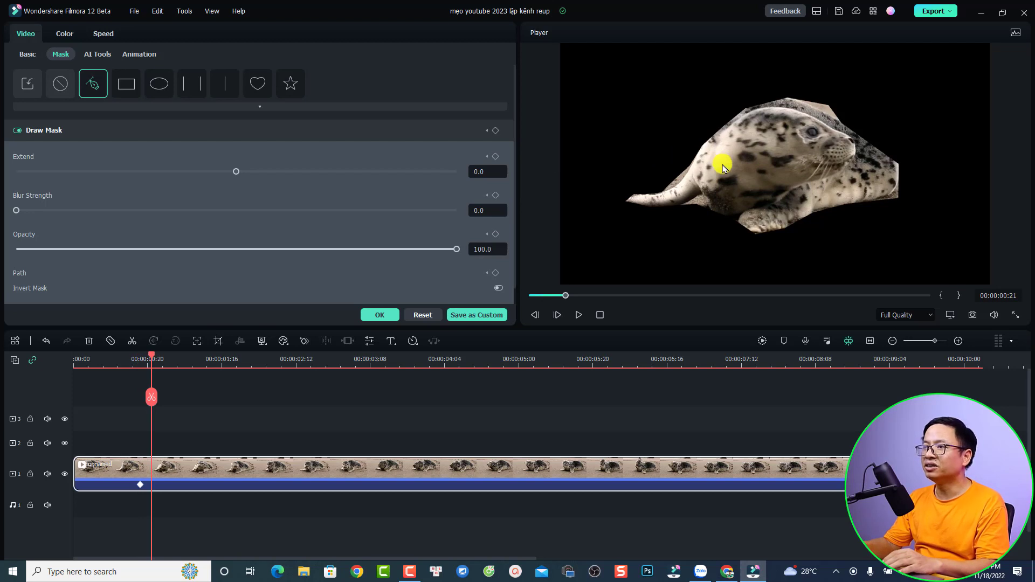
left_click(175, 468)
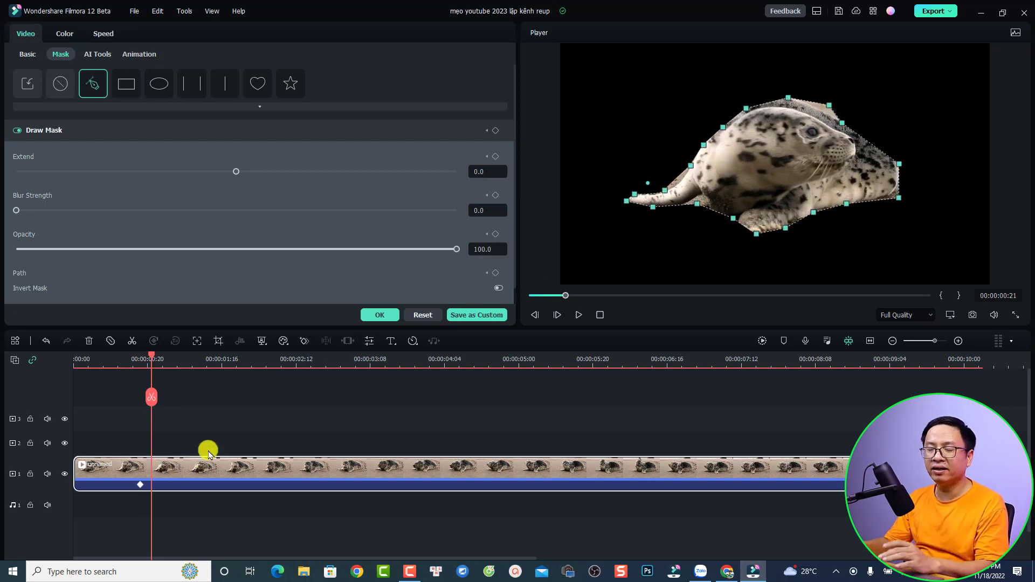
left_click_drag(723, 127, 722, 105)
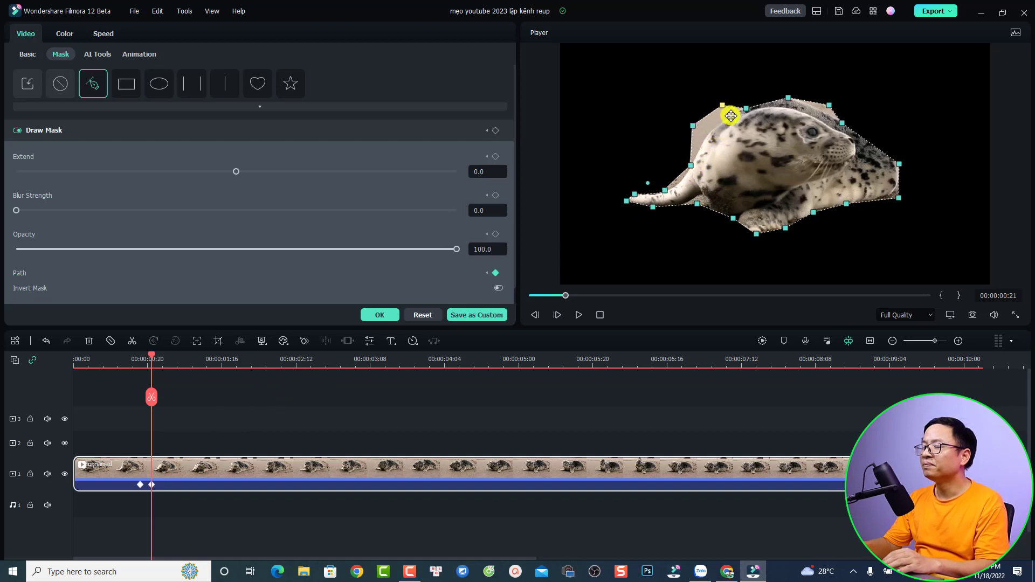
left_click(767, 104)
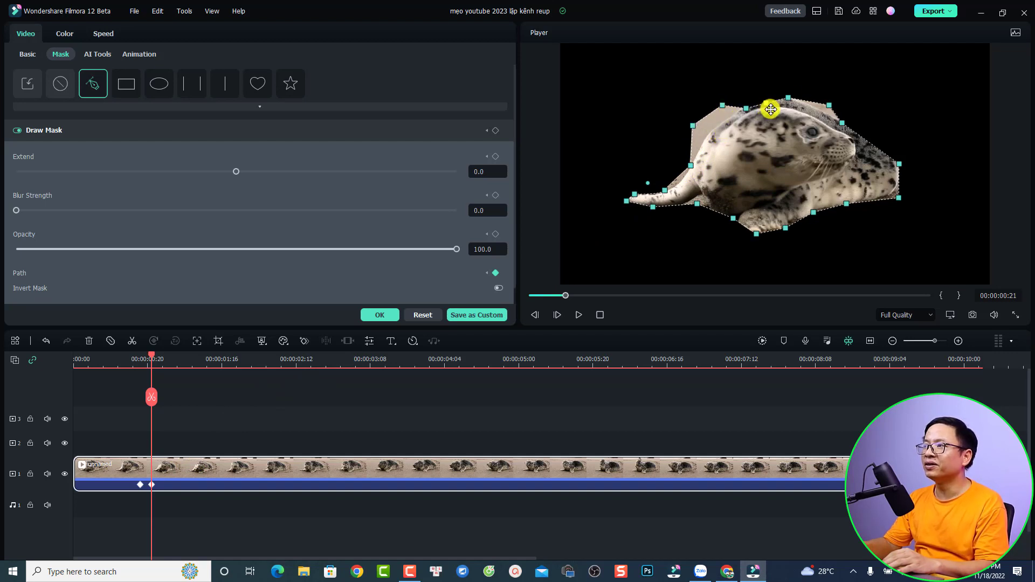
left_click(811, 101)
left_click(829, 106)
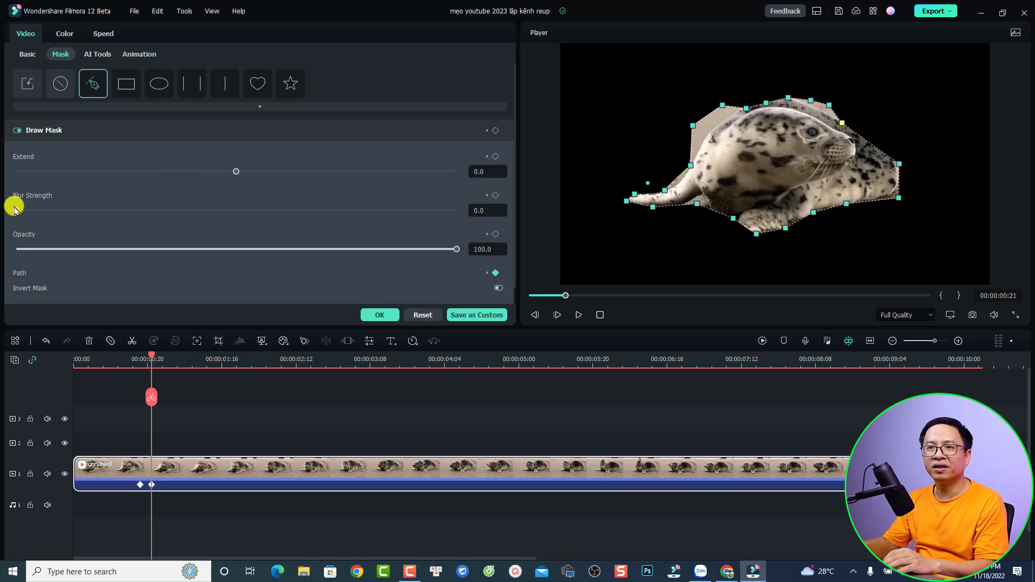
Set the Draw Mask's Blur Strength to 4.5, Extend to -7.6 and Opacity to 91.7, and apply the settings.
left_click_drag(16, 211, 35, 210)
mouse_move(236, 171)
left_mouse_down()
mouse_move(256, 172)
mouse_move(228, 175)
left_mouse_up()
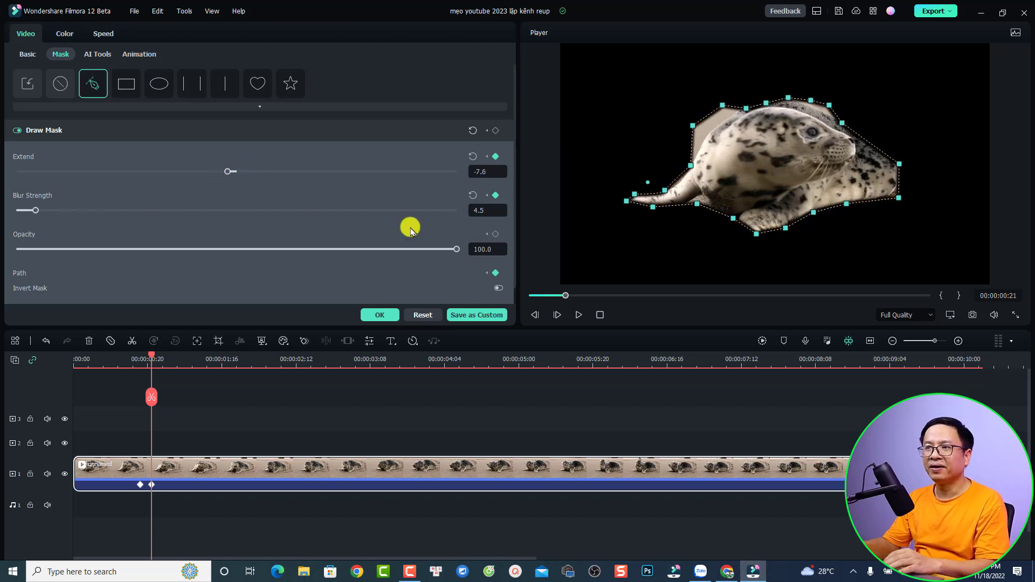
left_click_drag(457, 254, 421, 257)
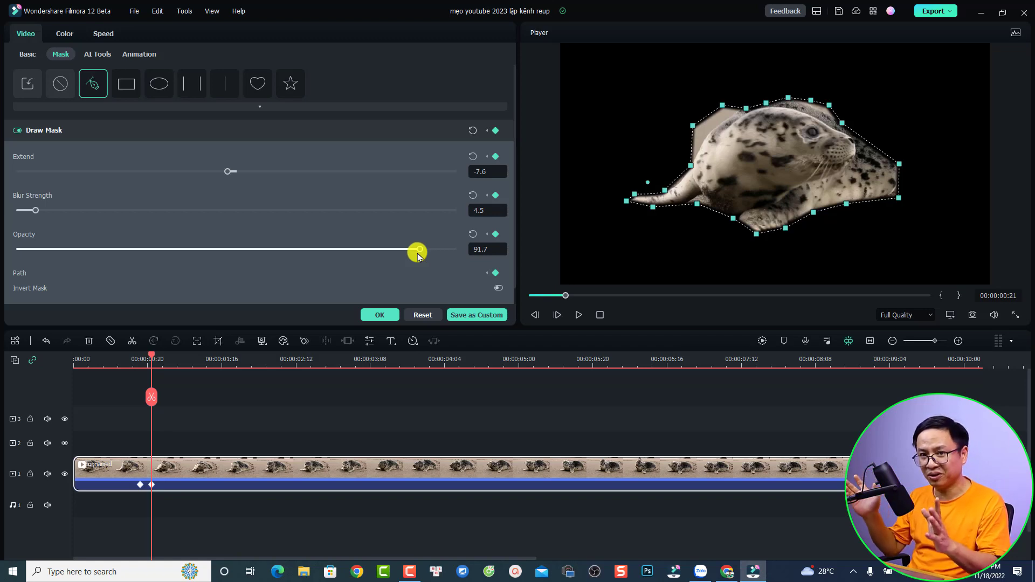
left_click(379, 315)
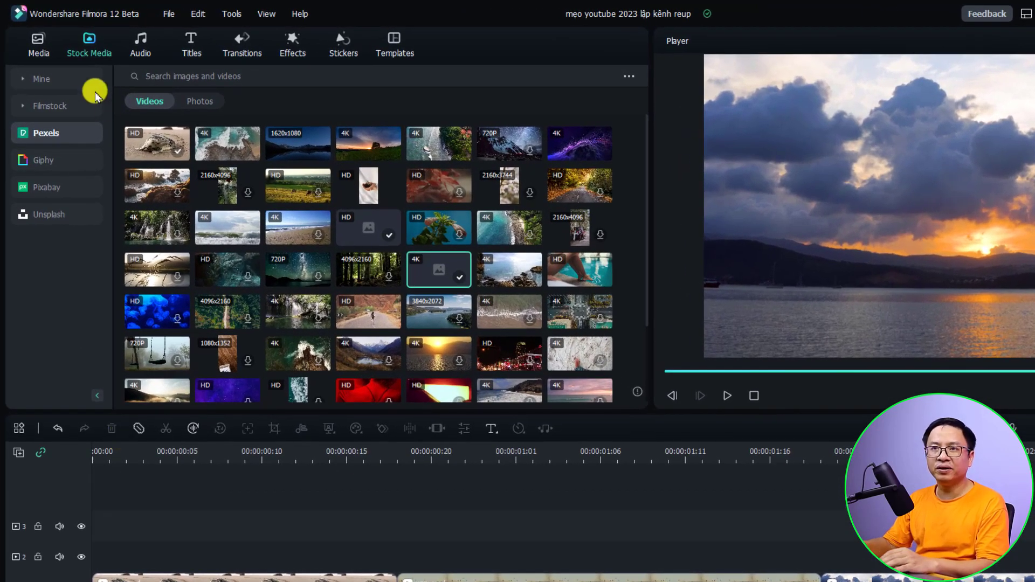
Add the preset Adjustment Layer to the start of track 2 and trim it to end with the last clip at 00:00:02:19.
left_click(38, 39)
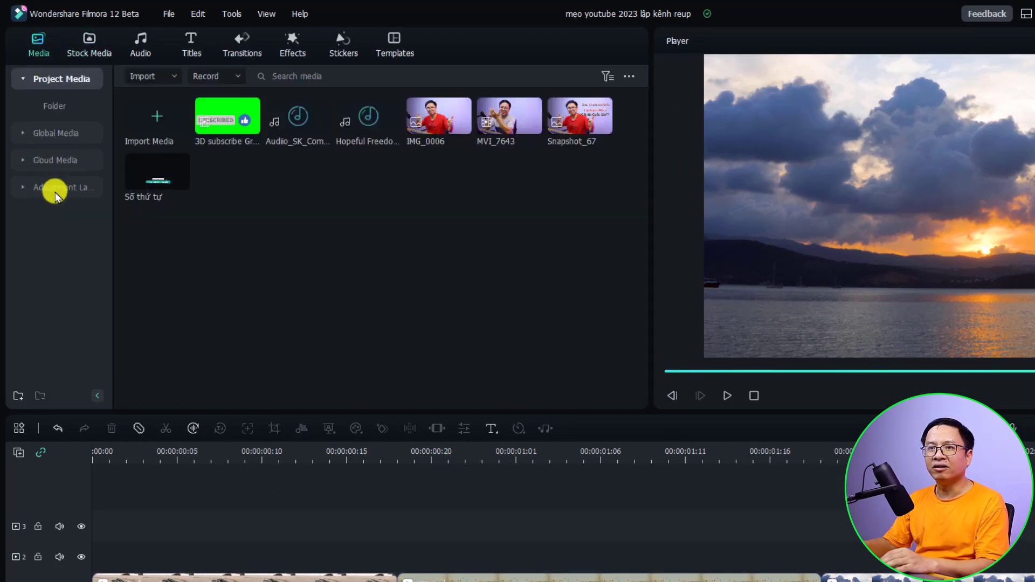
left_click(26, 187)
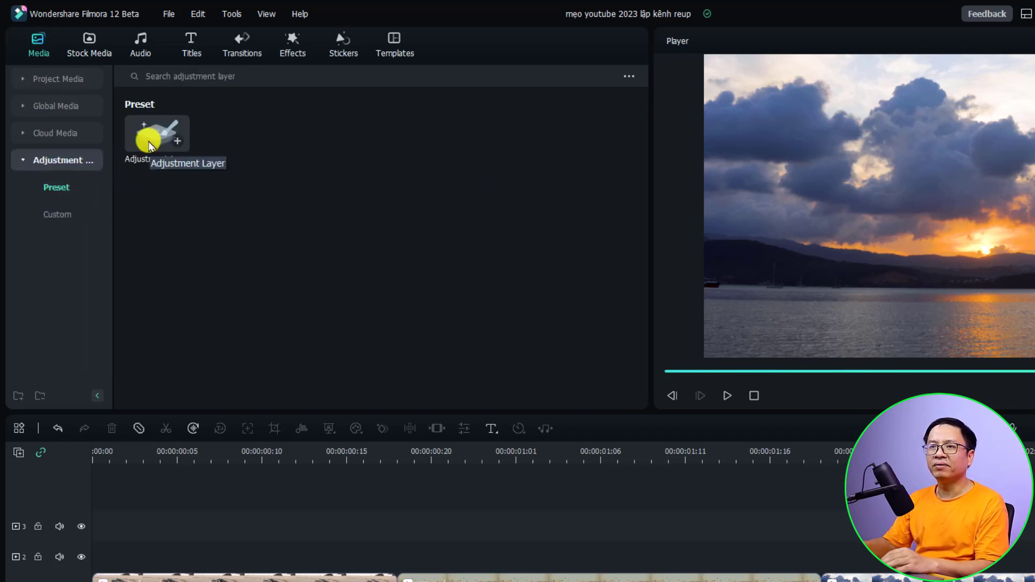
left_click_drag(149, 144, 197, 563)
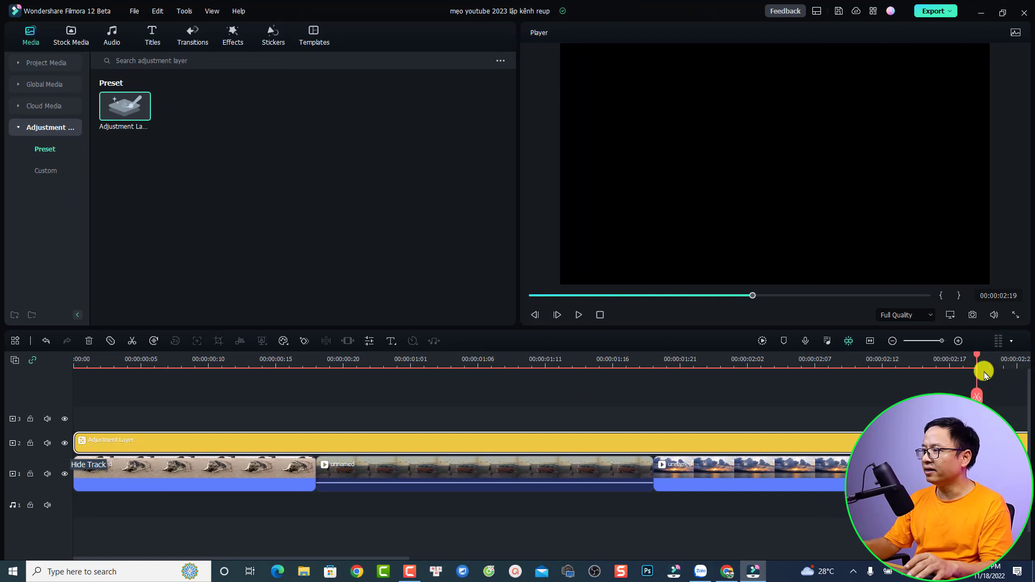
left_click(871, 342)
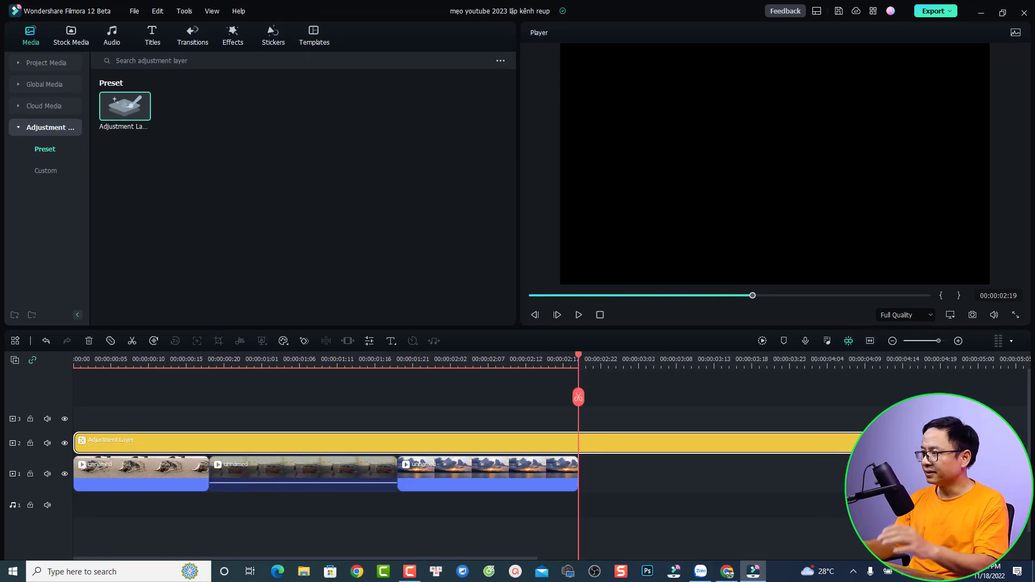
left_click_drag(862, 443, 584, 448)
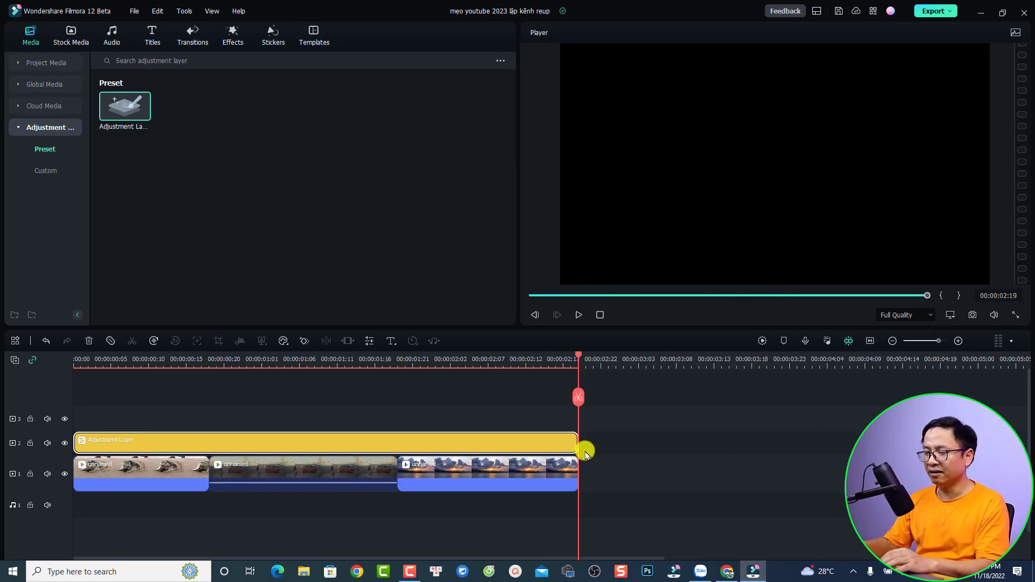
Apply the Gravity color preset to the adjustment layer and set its White Balance Temperature to 58.4.
left_click(127, 361)
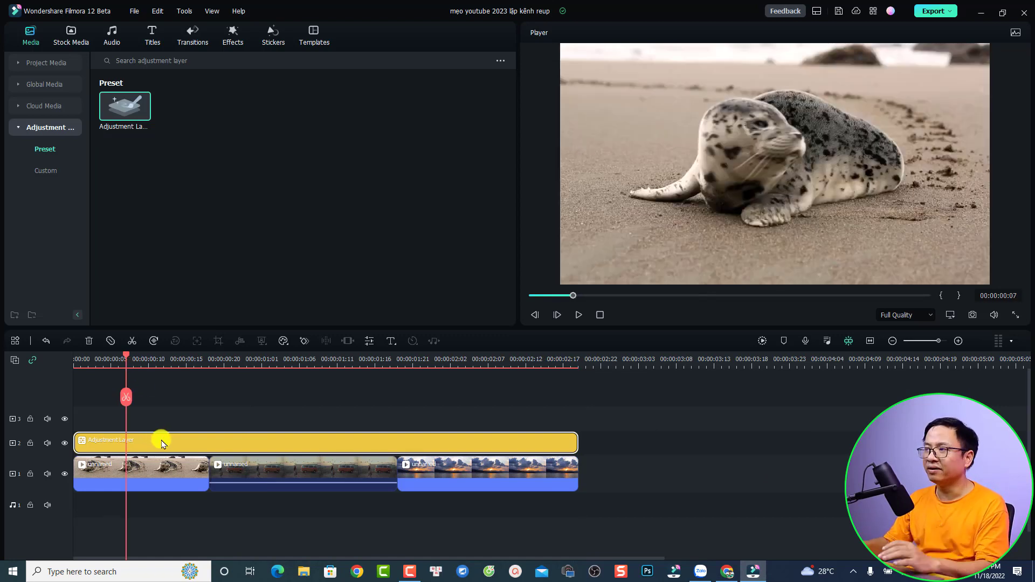
double_click(154, 444)
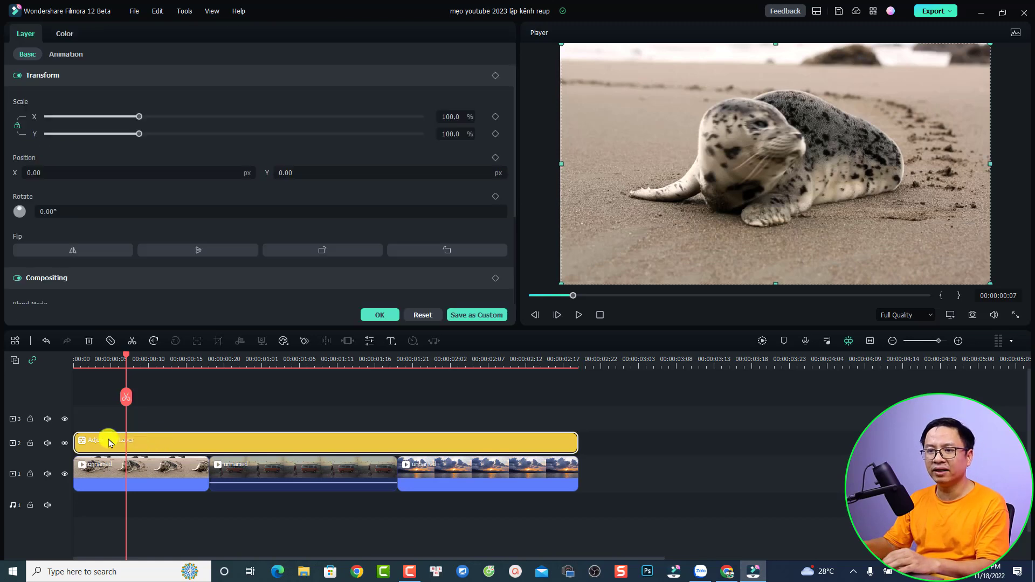
left_click(60, 36)
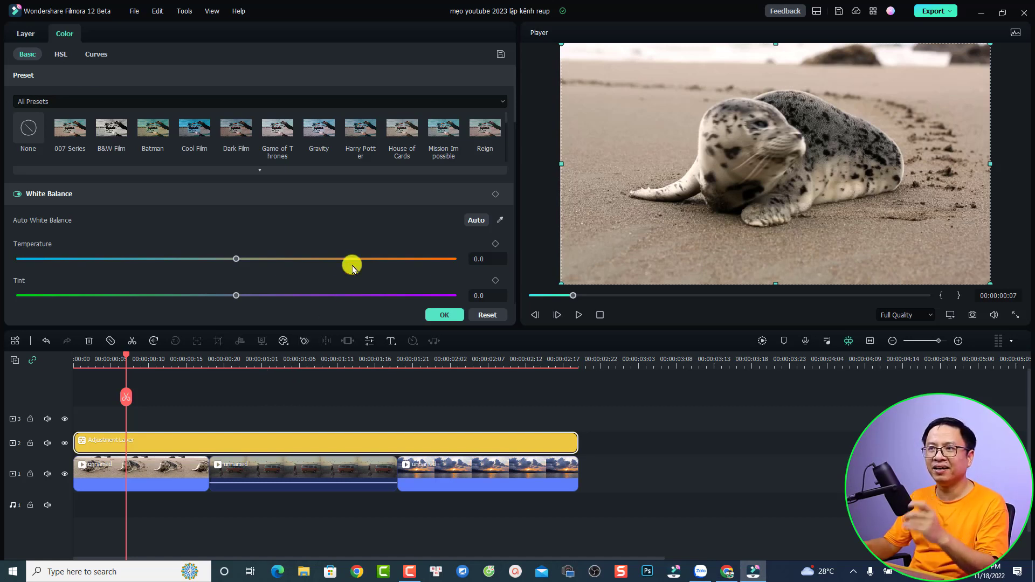
left_click(311, 139)
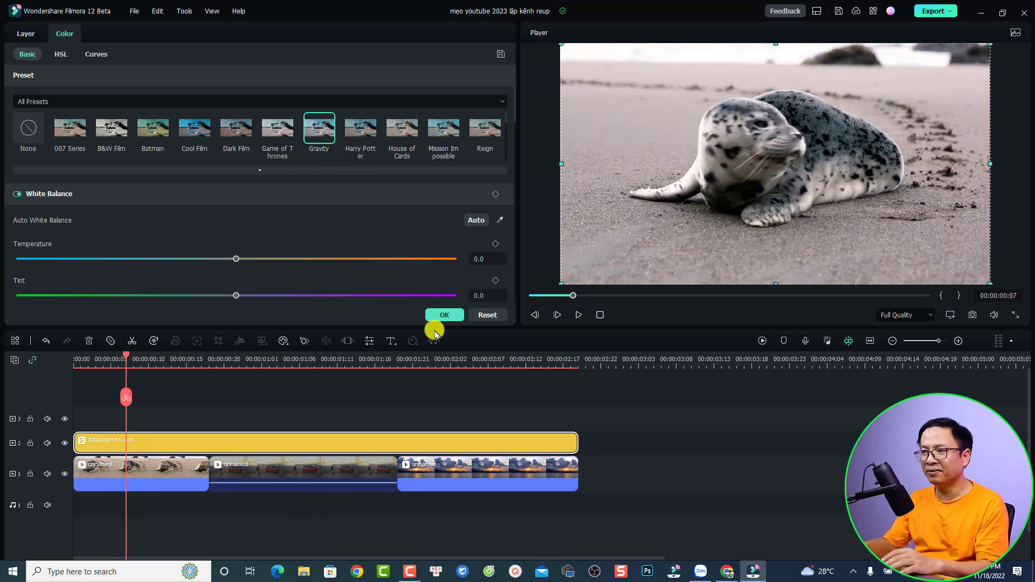
key("space")
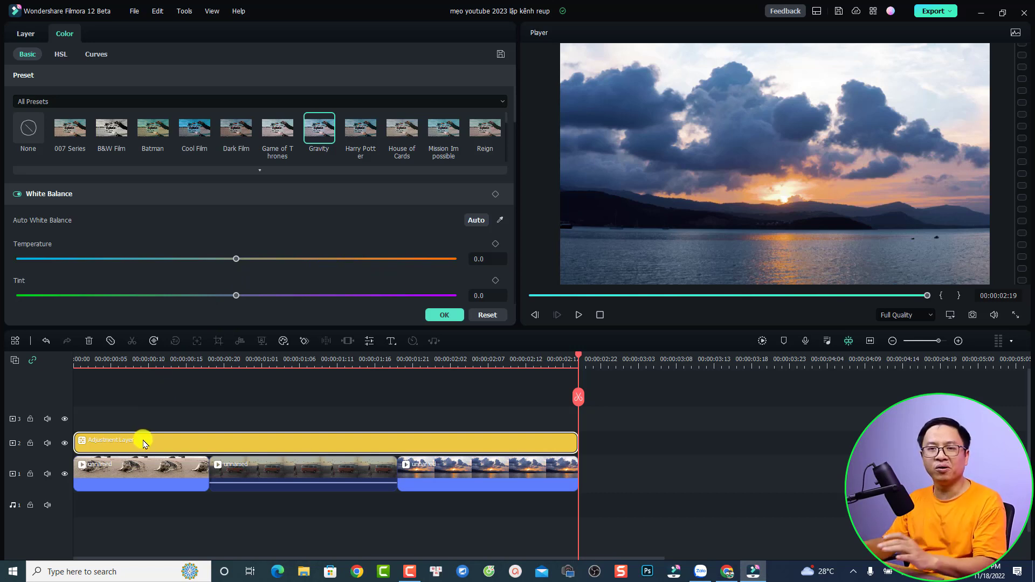
left_click_drag(235, 260, 365, 278)
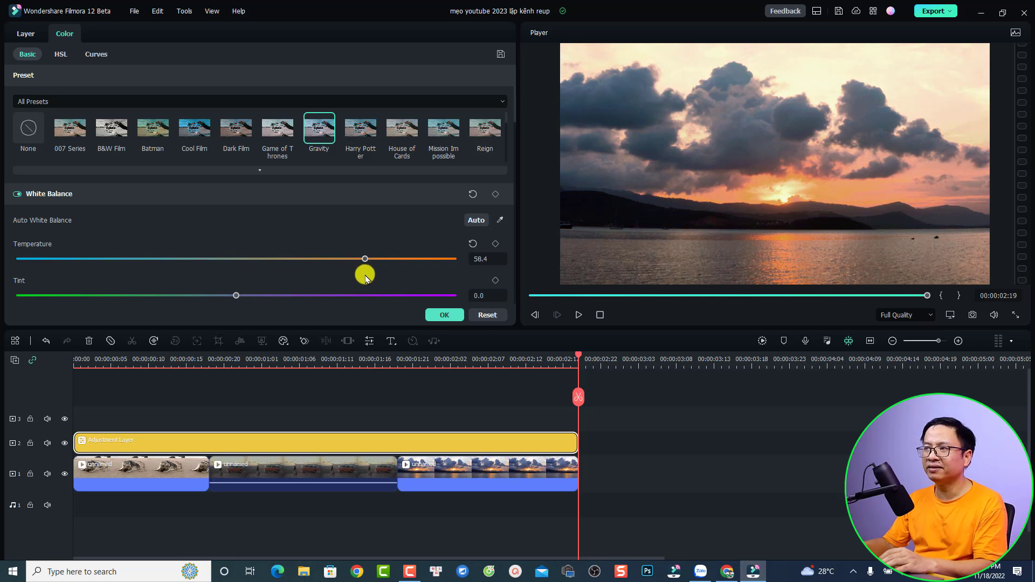
Set the adjustment layer's White Balance Tint to -42.2 and its Brightness to 30.6.
left_click_drag(236, 295, 144, 314)
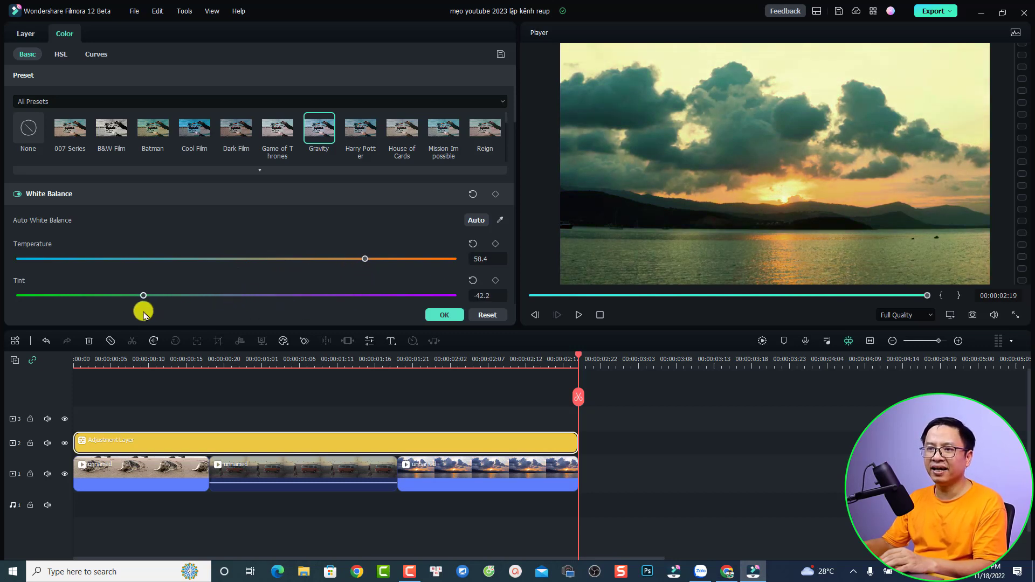
scroll(227, 293, "down", 3)
scroll(253, 289, "down", 3)
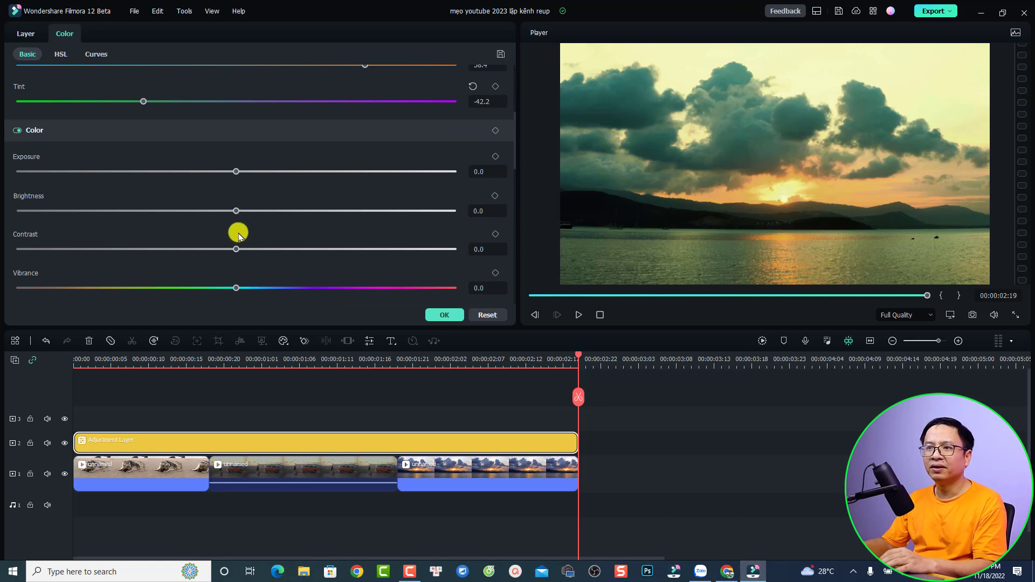
left_click_drag(236, 211, 304, 211)
Play the timeline from 00:00:00:06 to check the adjustment layer's grade across all three clips.
left_click(118, 360)
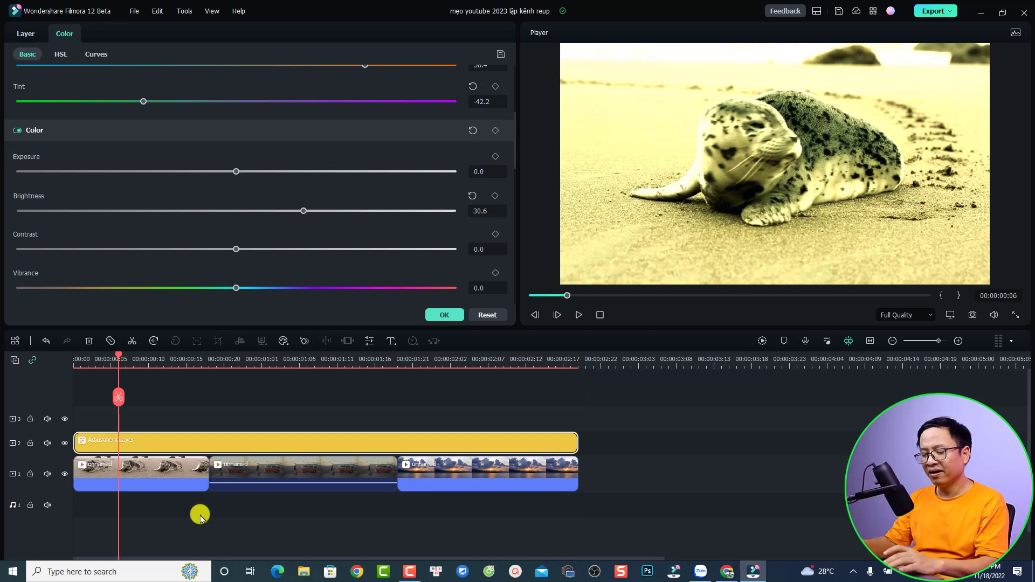
key("space")
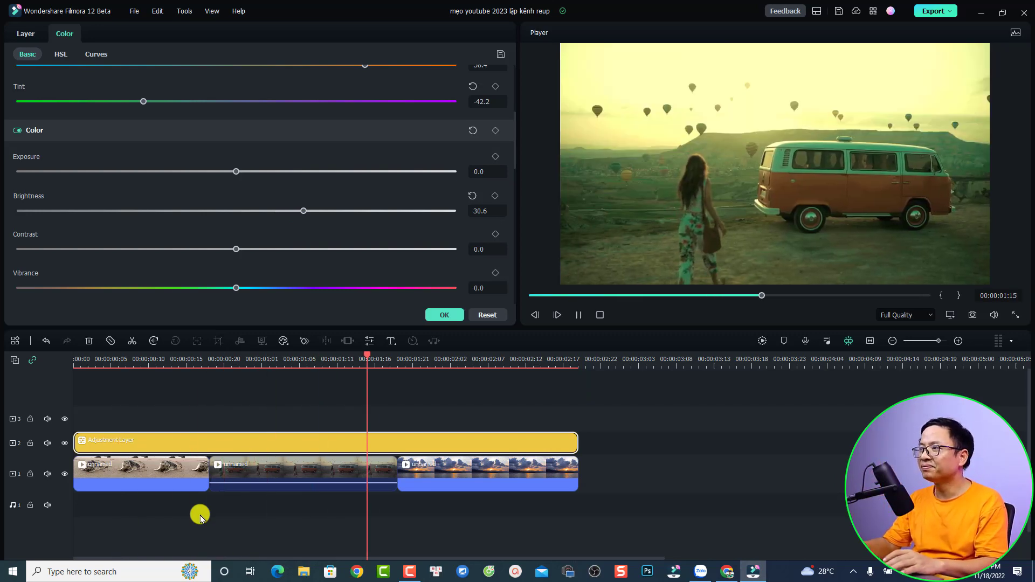
key("space")
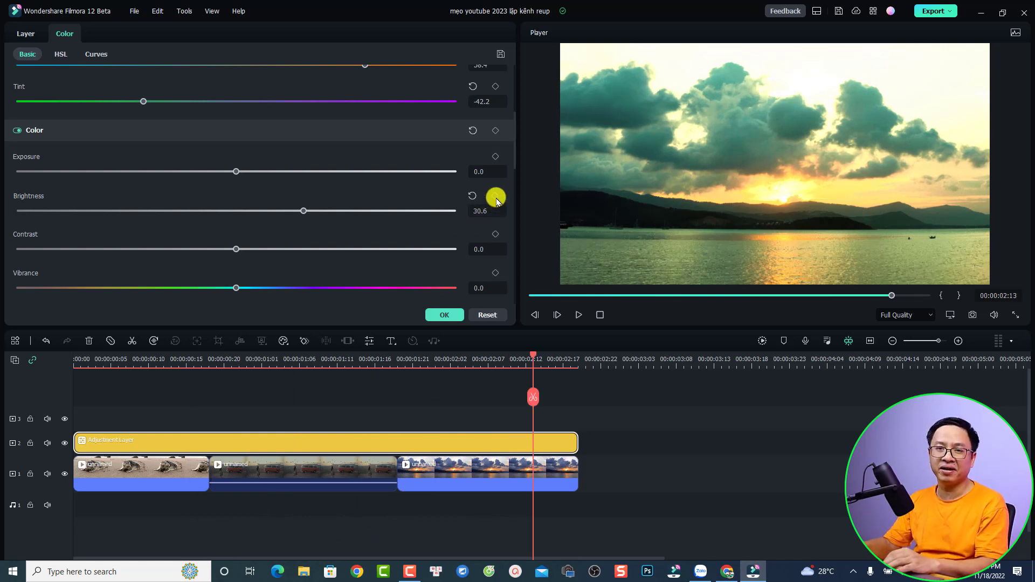
At 00:00:02:05, keyframe the adjustment layer's Contrast at -56.2 and its Temperature at -53.2.
left_click(473, 361)
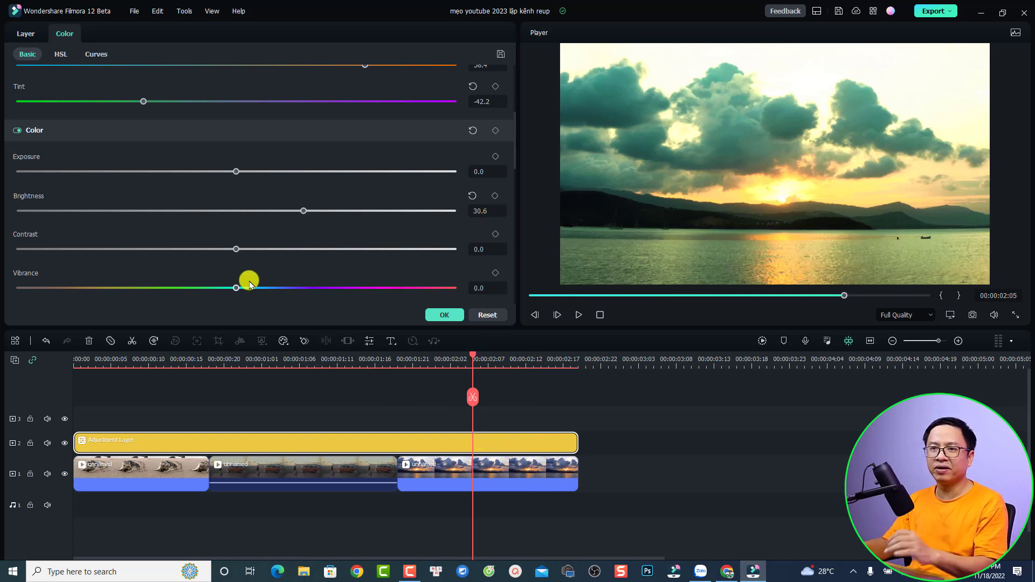
left_click(495, 235)
left_click_drag(238, 246, 107, 262)
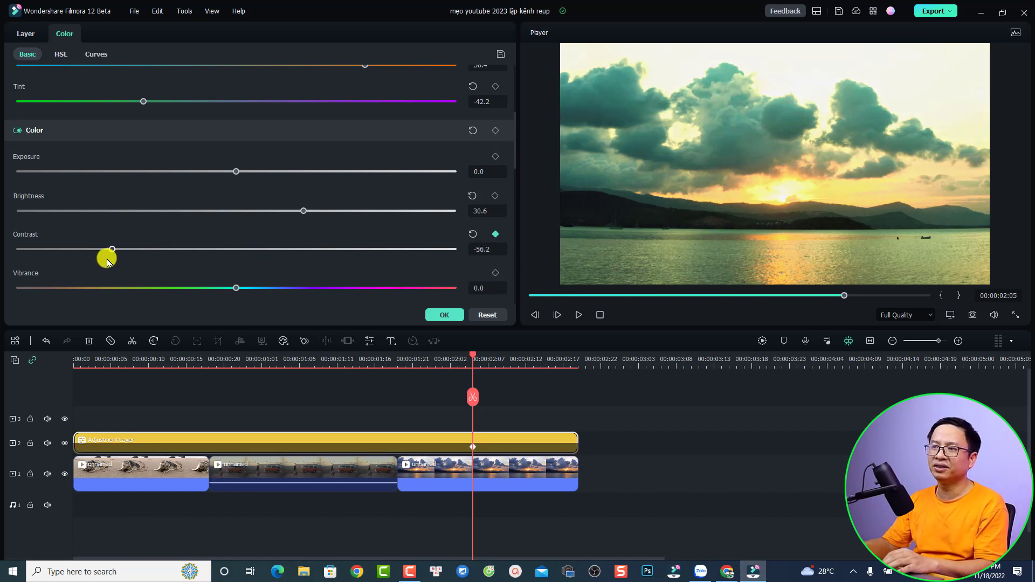
scroll(399, 192, "up", 3)
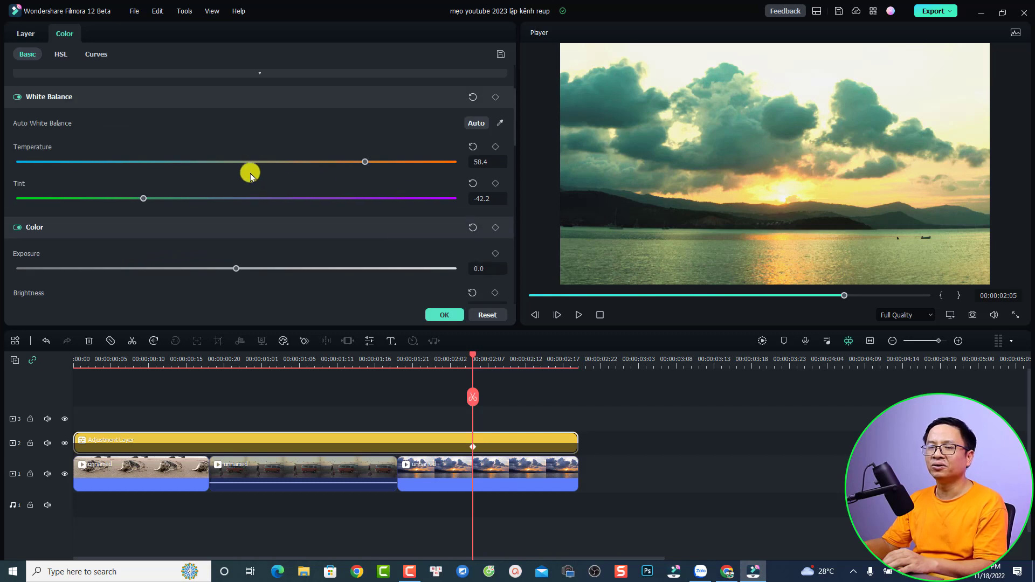
left_click(496, 151)
left_click_drag(362, 161, 119, 162)
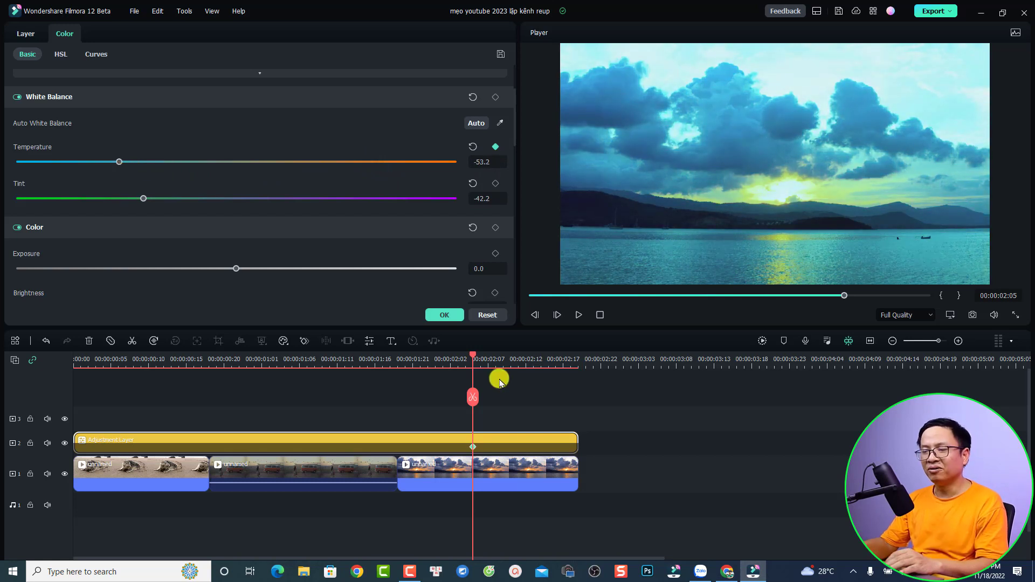
At 00:00:02:08, keyframe the adjustment layer's Temperature at -11.6 and apply the color settings.
left_click(495, 362)
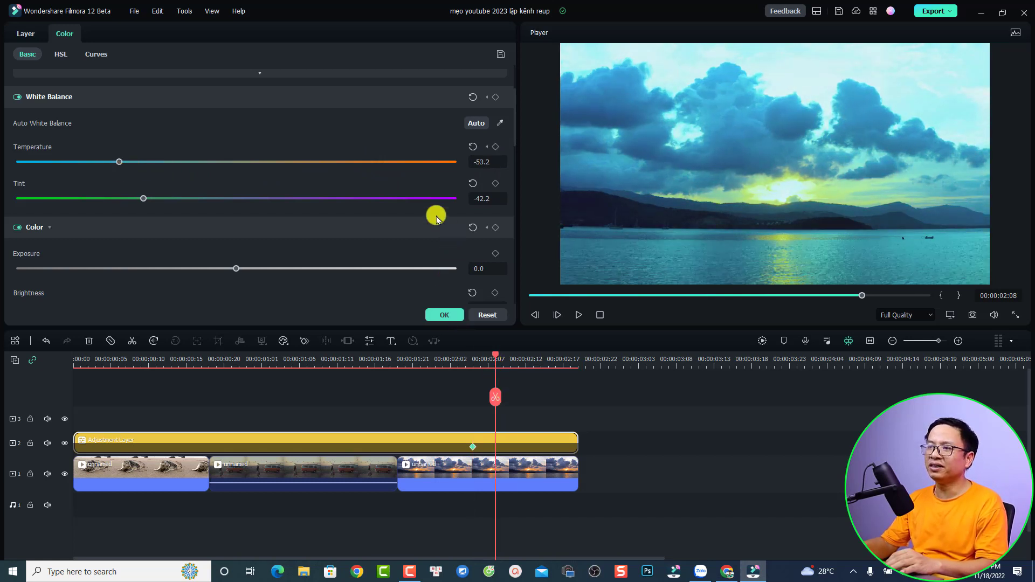
left_click_drag(118, 162, 209, 169)
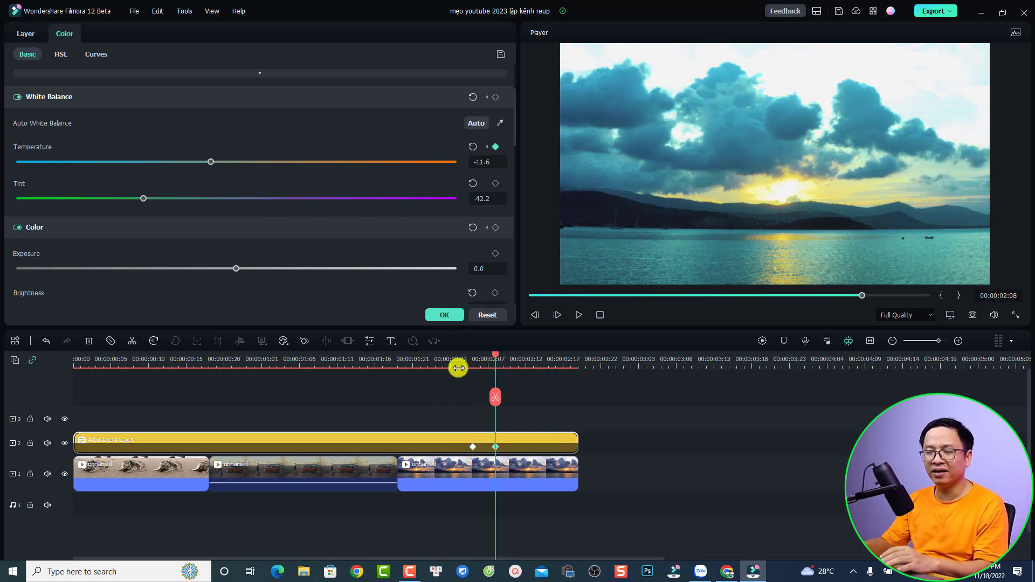
left_click(445, 317)
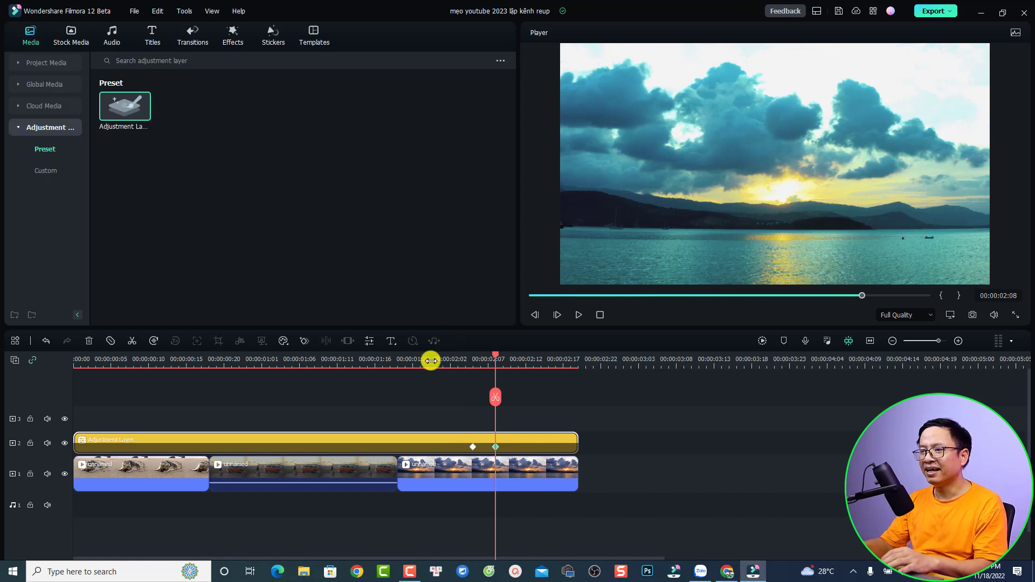
Play back the sunset clip to check the keyframed color change on the adjustment layer.
left_click(428, 360)
key("space")
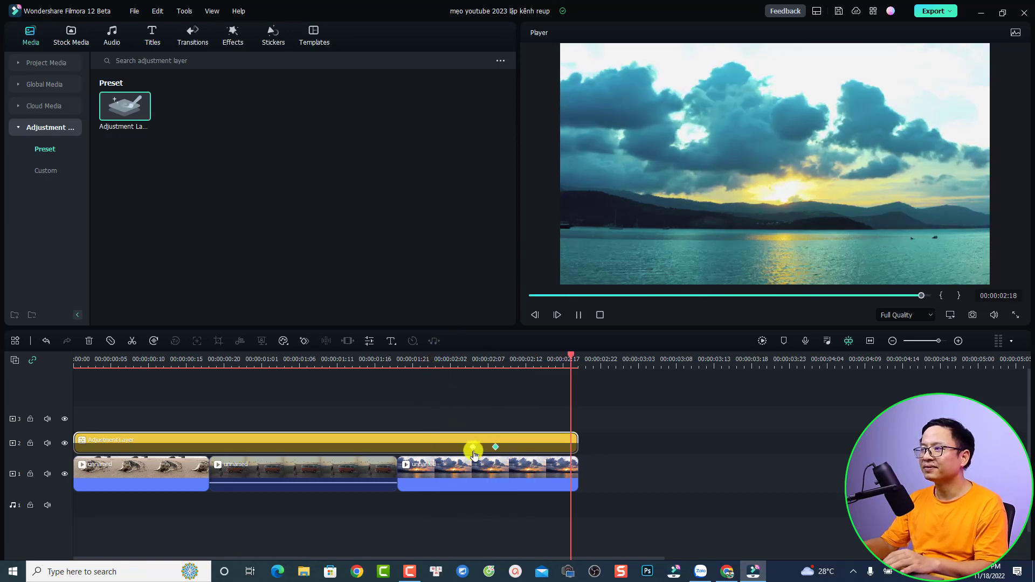
left_click(451, 359)
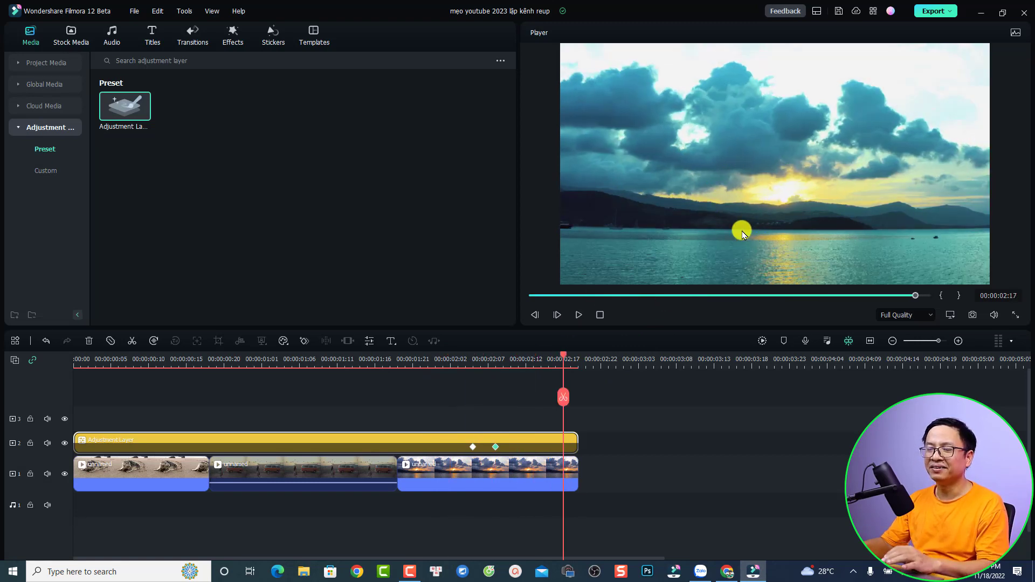
Keyframe the adjustment layer's White Balance at 00:00:01:08, and at 00:00:01:17 set Temperature to -90.2 and Tint to 45.7.
double_click(322, 442)
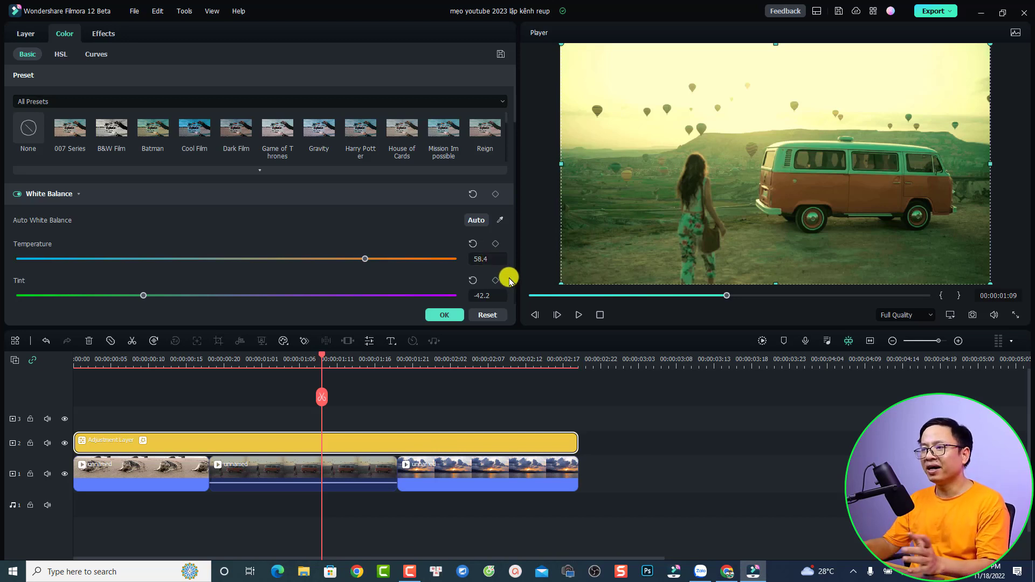
left_click(314, 359)
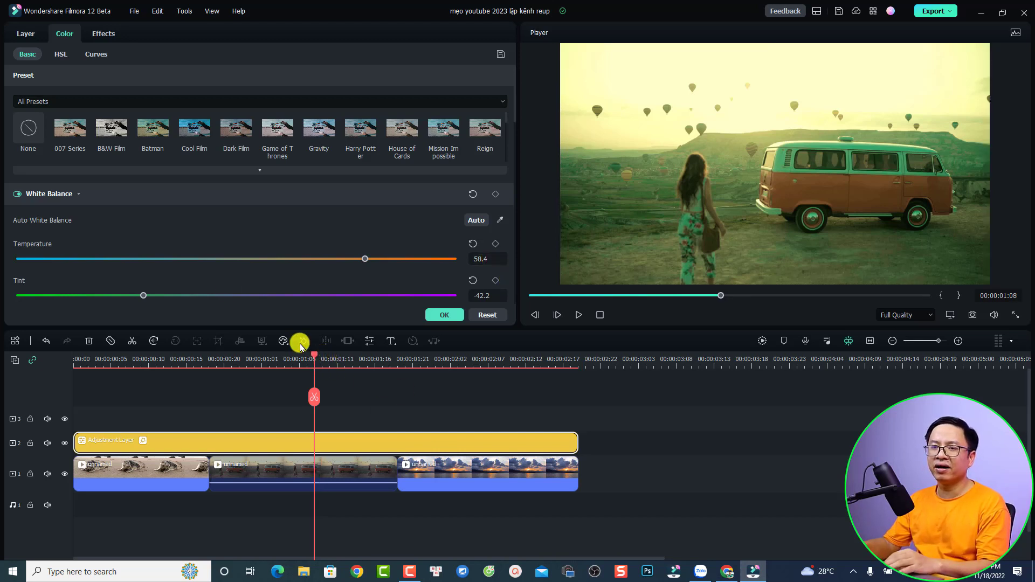
left_click(494, 196)
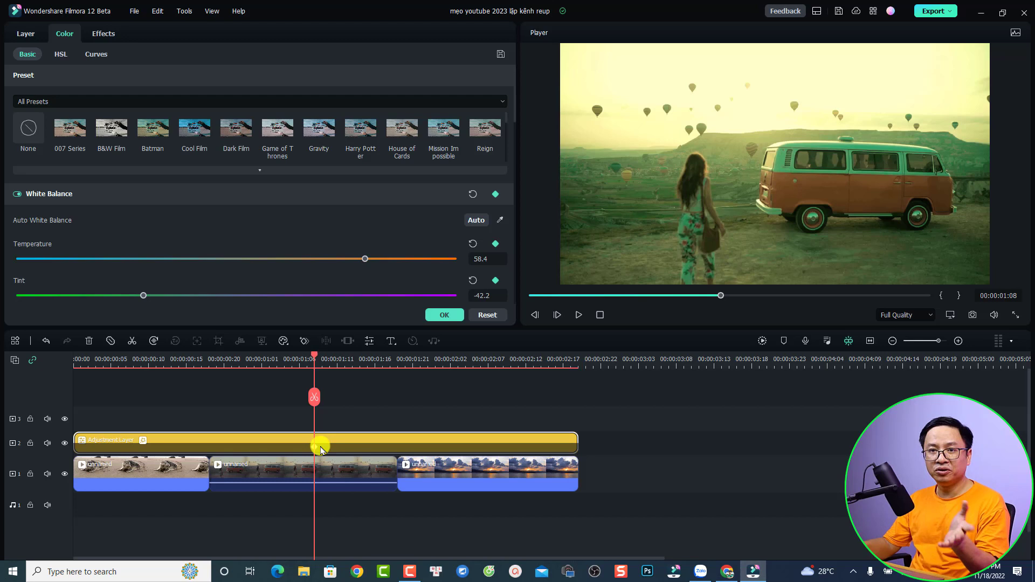
left_click_drag(316, 356, 381, 357)
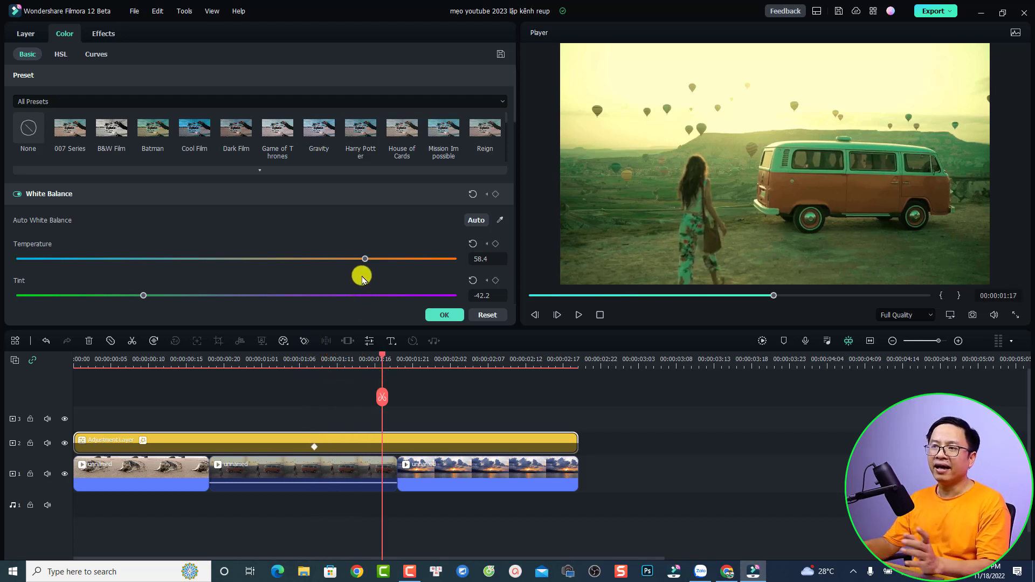
left_click_drag(365, 262, 37, 266)
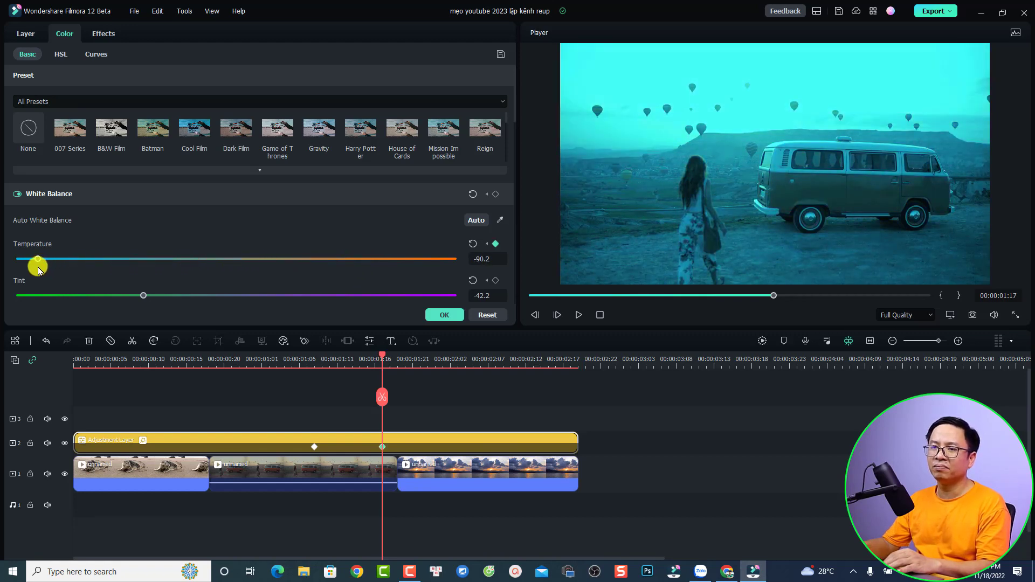
left_click_drag(144, 296, 337, 296)
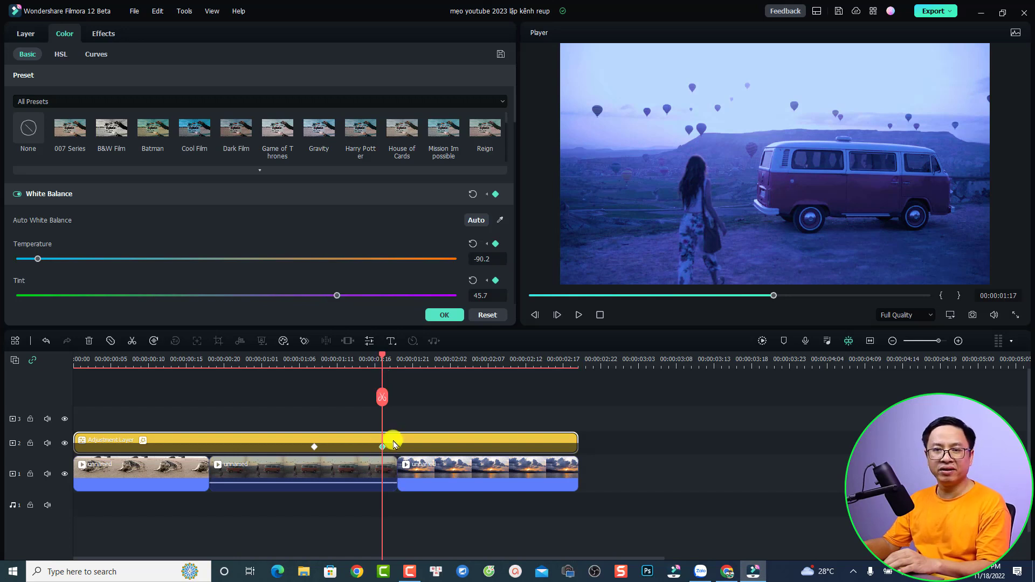
Play back the white balance change across the van clip's two keyframes and apply the color settings.
left_click(316, 364)
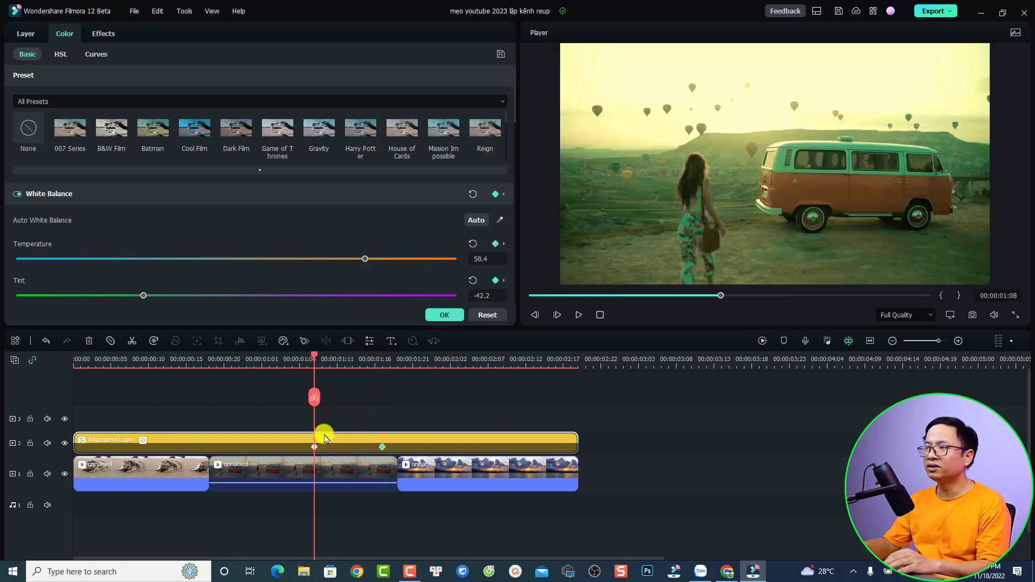
left_click(247, 364)
key("space")
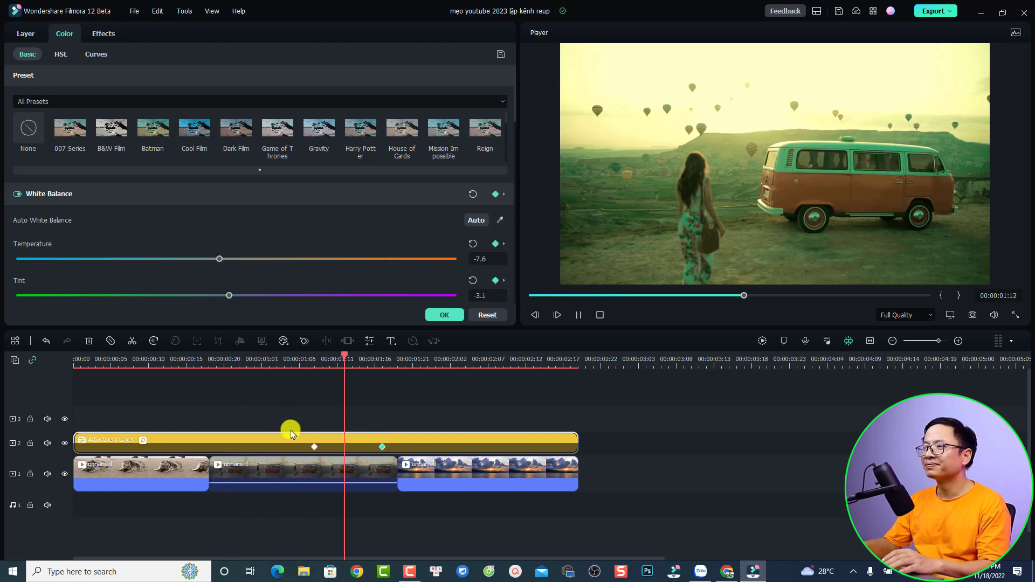
key("space")
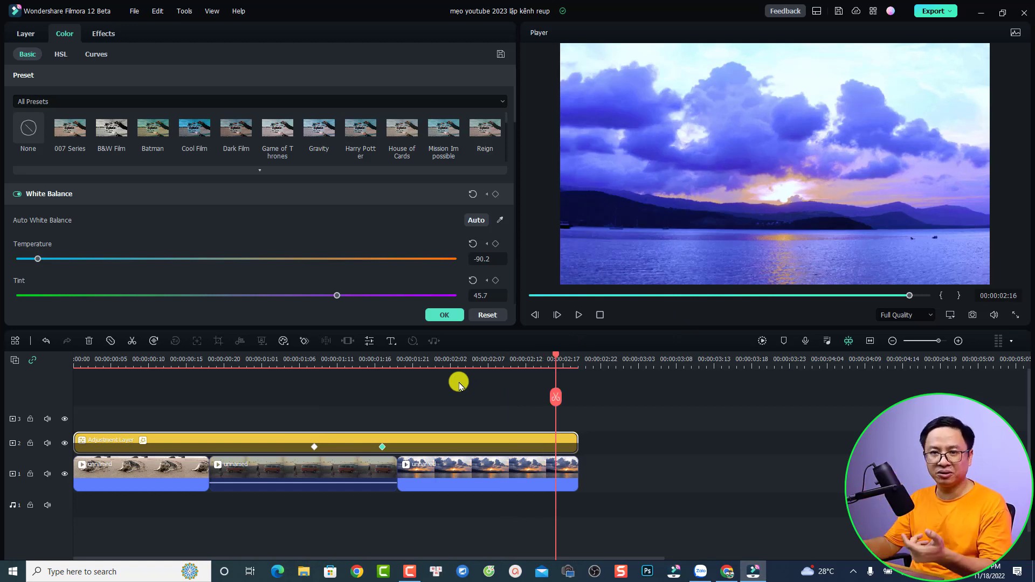
left_click(443, 316)
Apply the Chaos 2 effect from the Shake video effects to the adjustment layer and preview it from near the timeline's start.
left_click(232, 39)
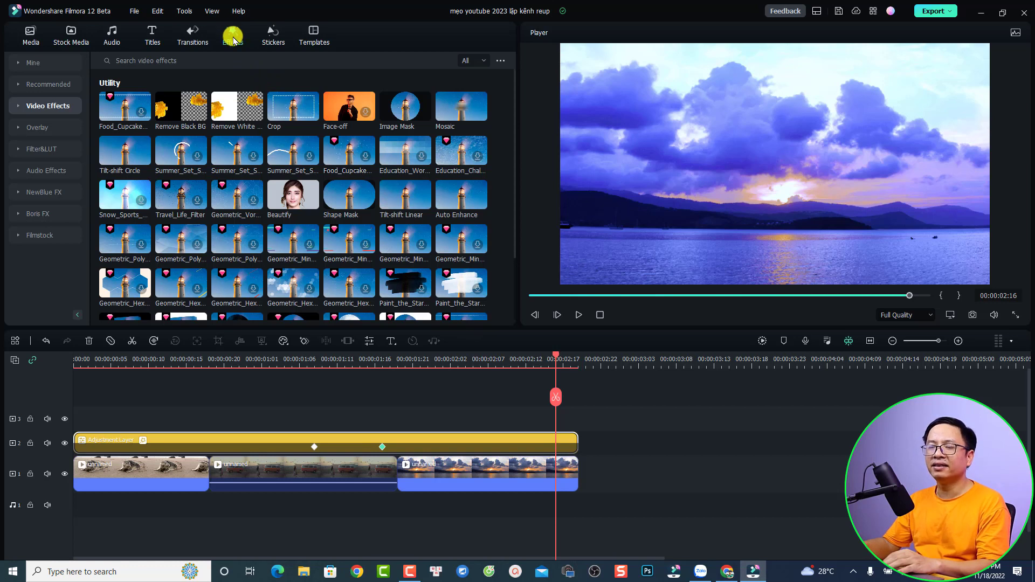
left_click(16, 107)
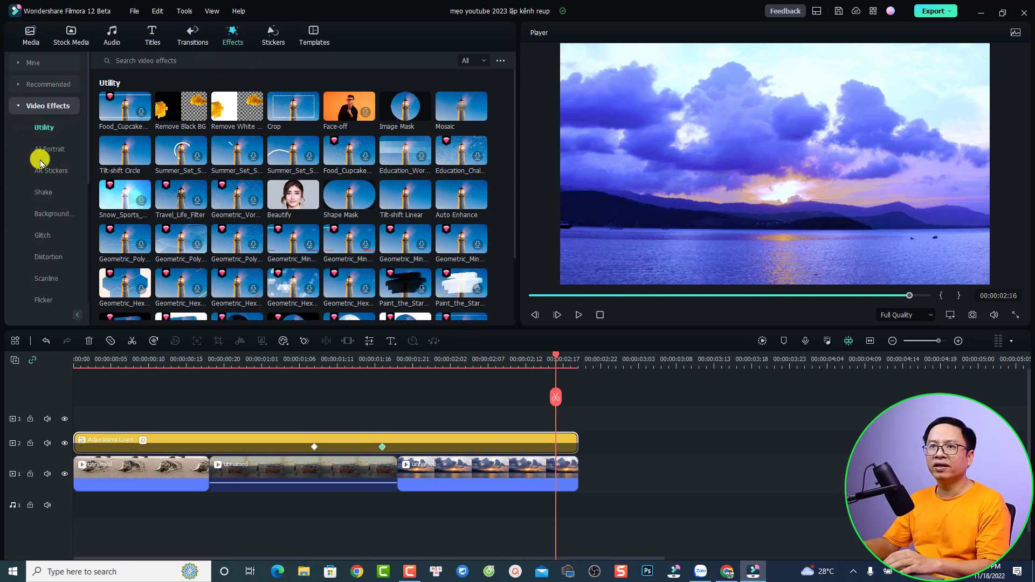
left_click(41, 193)
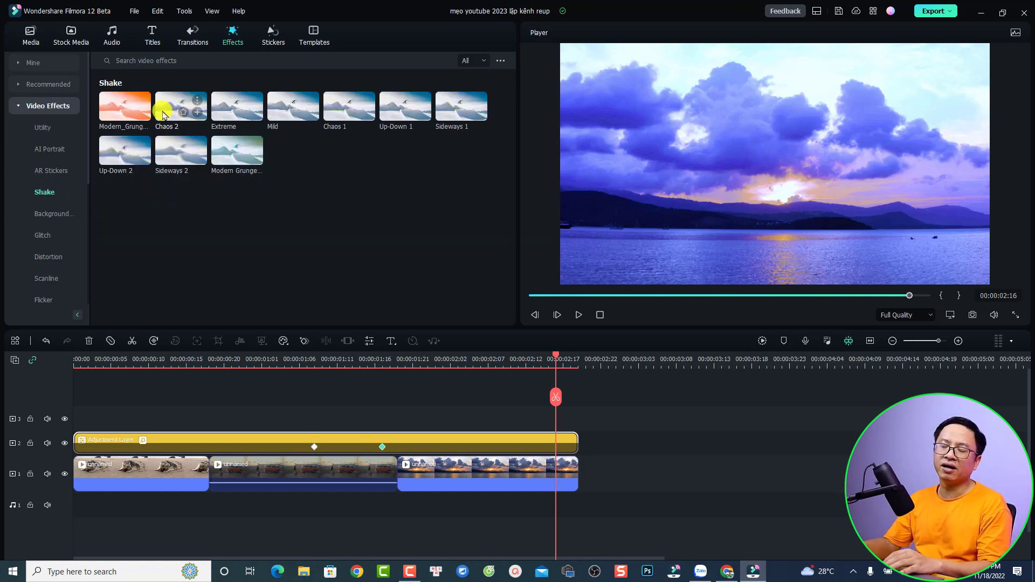
left_click_drag(163, 115, 181, 445)
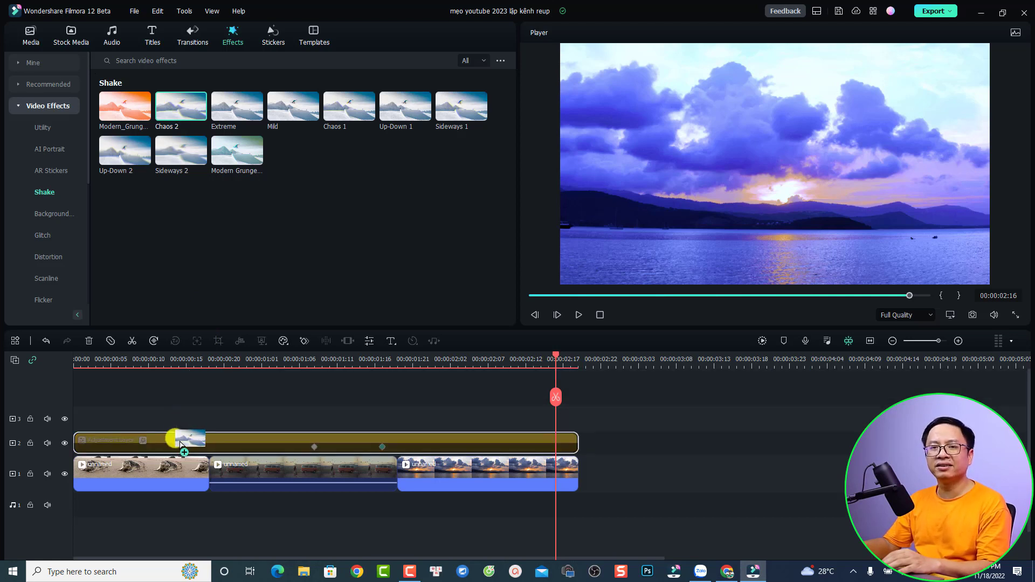
left_click_drag(181, 445, 181, 445)
left_click(93, 361)
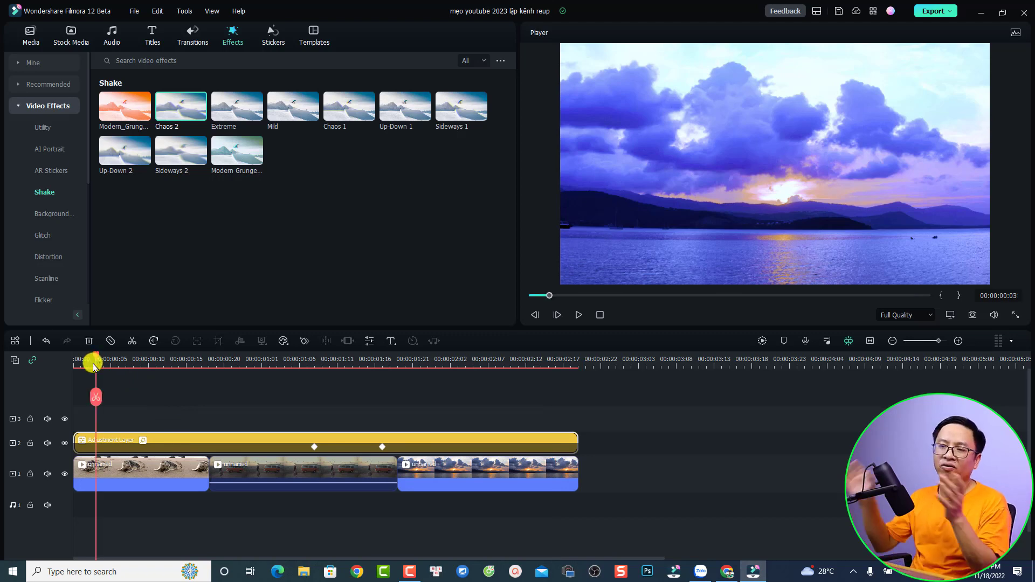
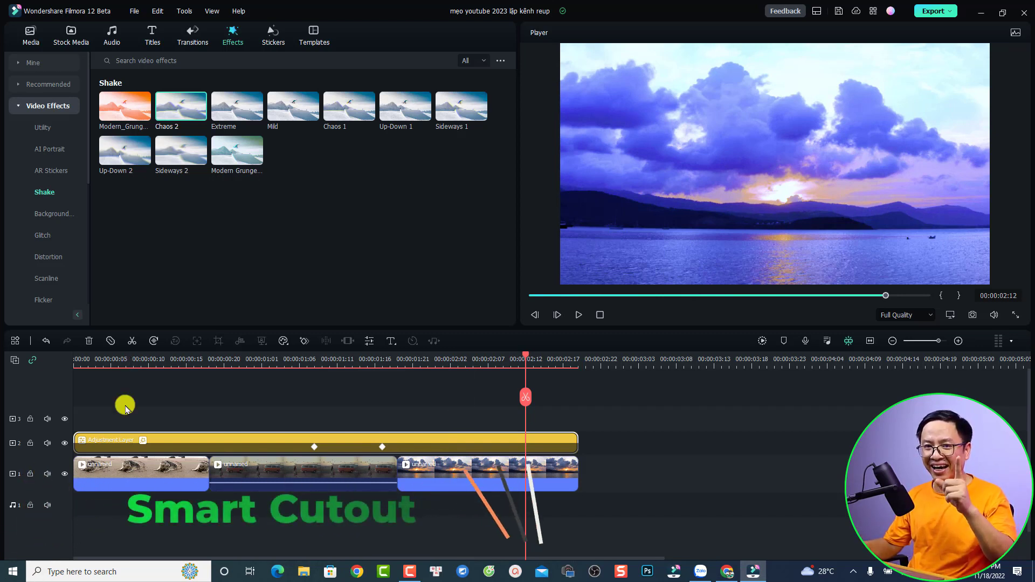
Delete the adjustment layer, the seal clip and the sunset clip, keeping only the van clip on the timeline.
left_click(277, 438)
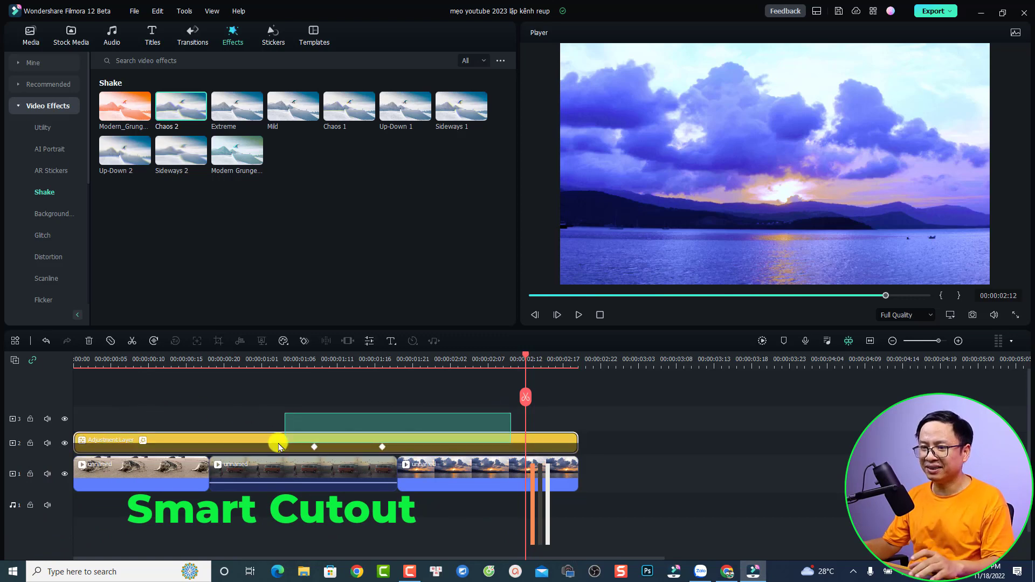
key("Delete")
left_click(145, 478)
key("Delete")
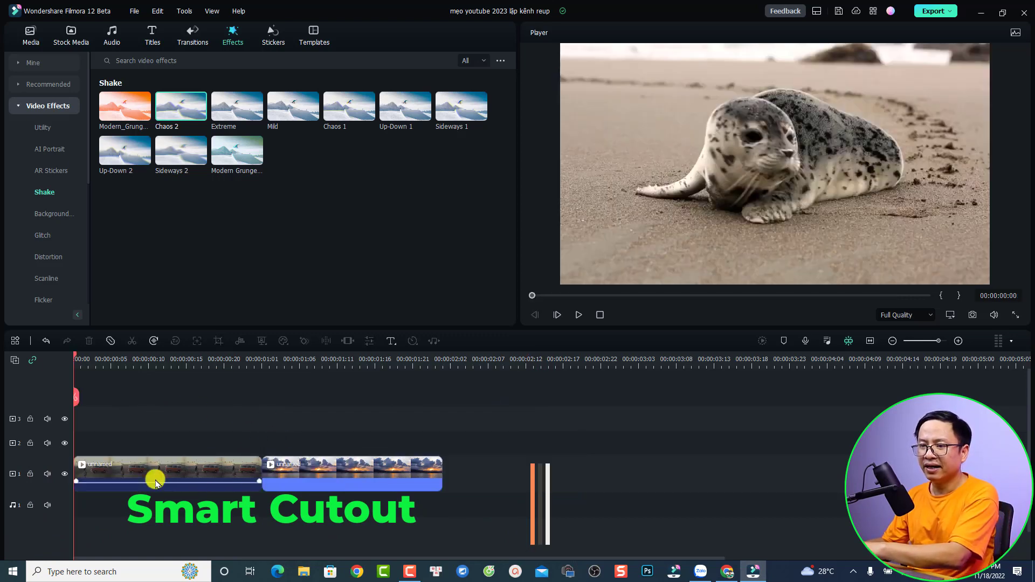
left_click(312, 478)
left_click(329, 366)
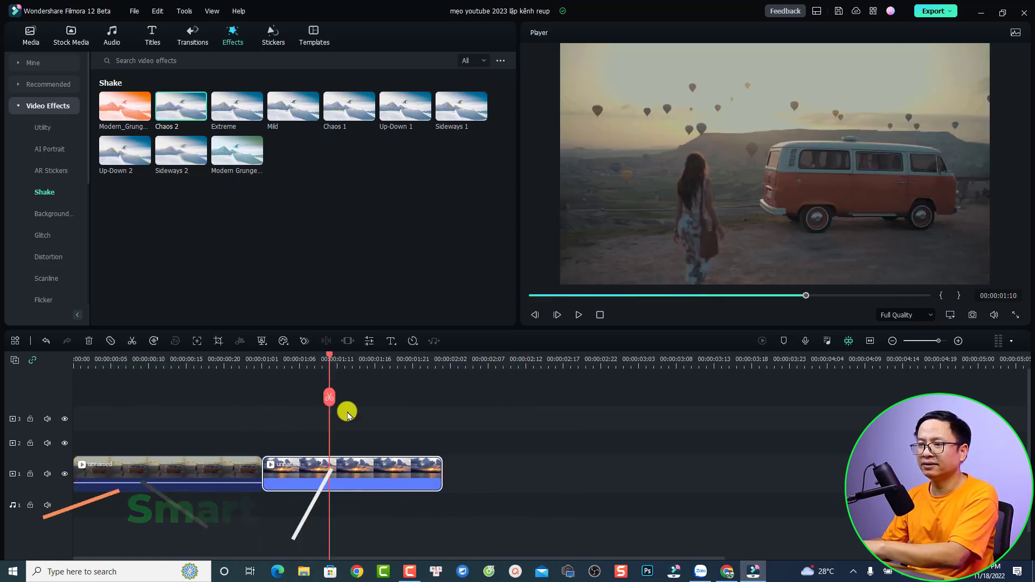
key("Delete")
Enable Smart Cutout in the van clip's AI Tools and start its cutout editor.
left_click(143, 361)
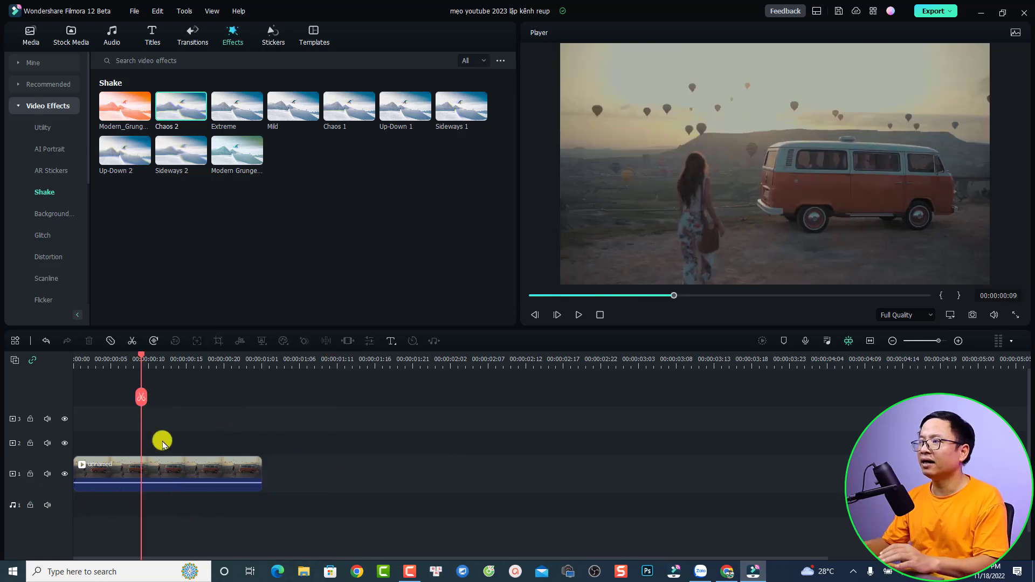
left_click(163, 469)
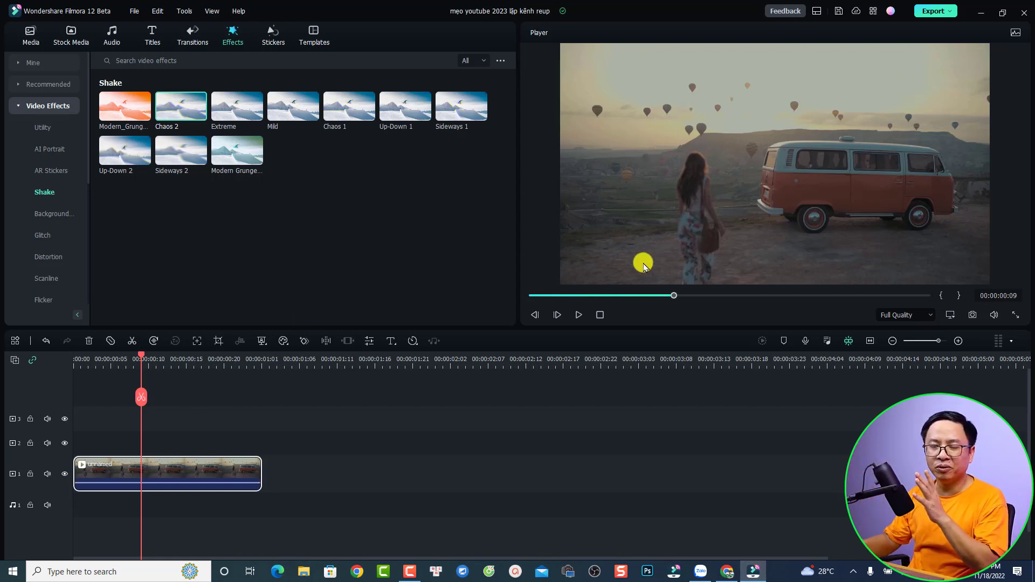
double_click(140, 473)
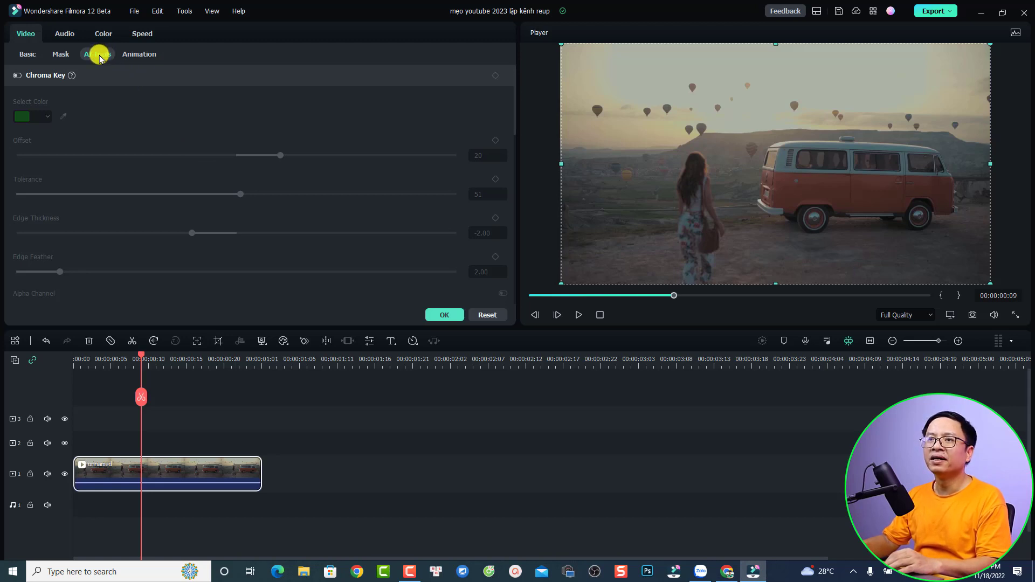
scroll(204, 215, "down", 5)
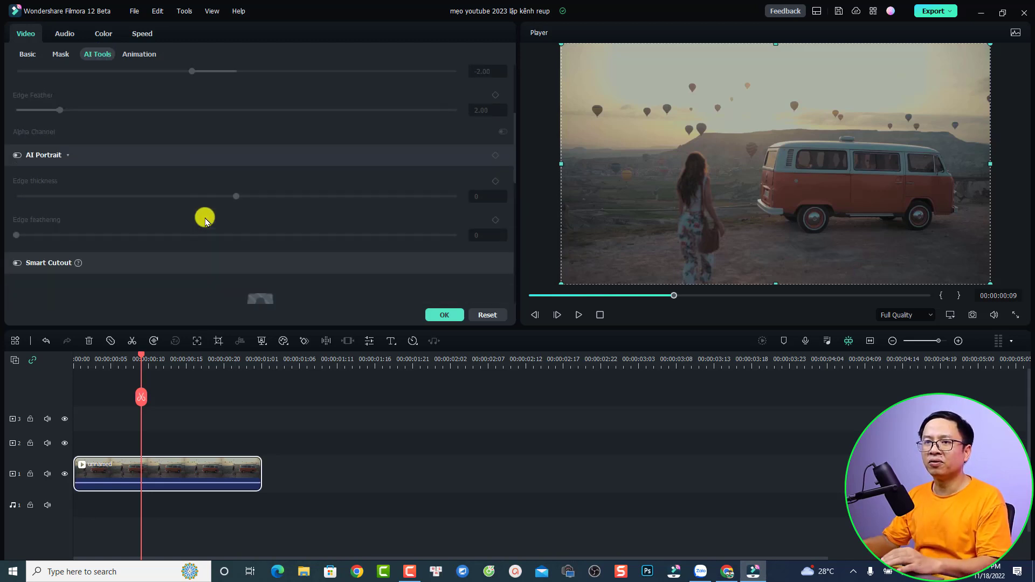
scroll(204, 218, "down", 2)
scroll(205, 218, "up", 1)
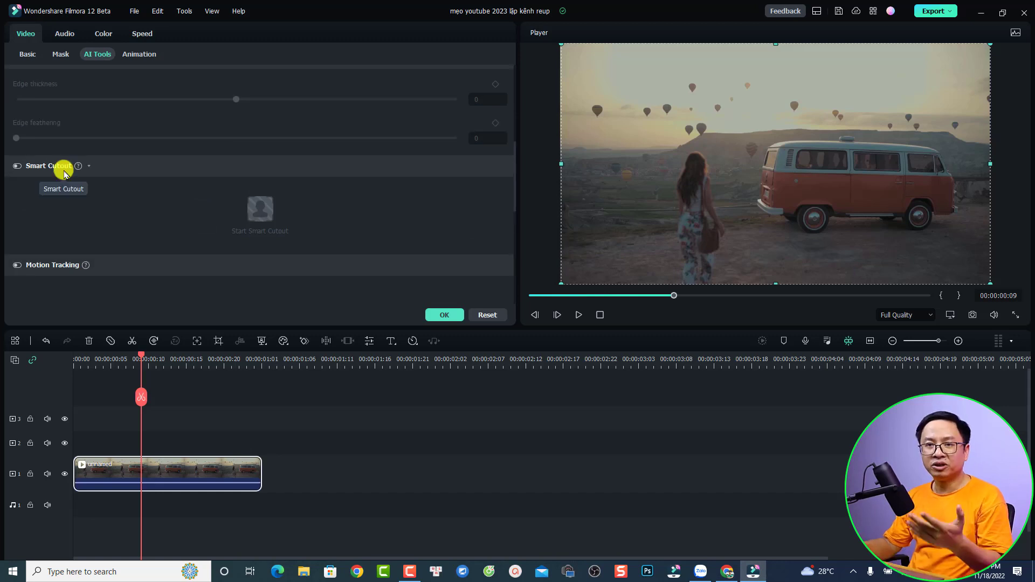
left_click(17, 166)
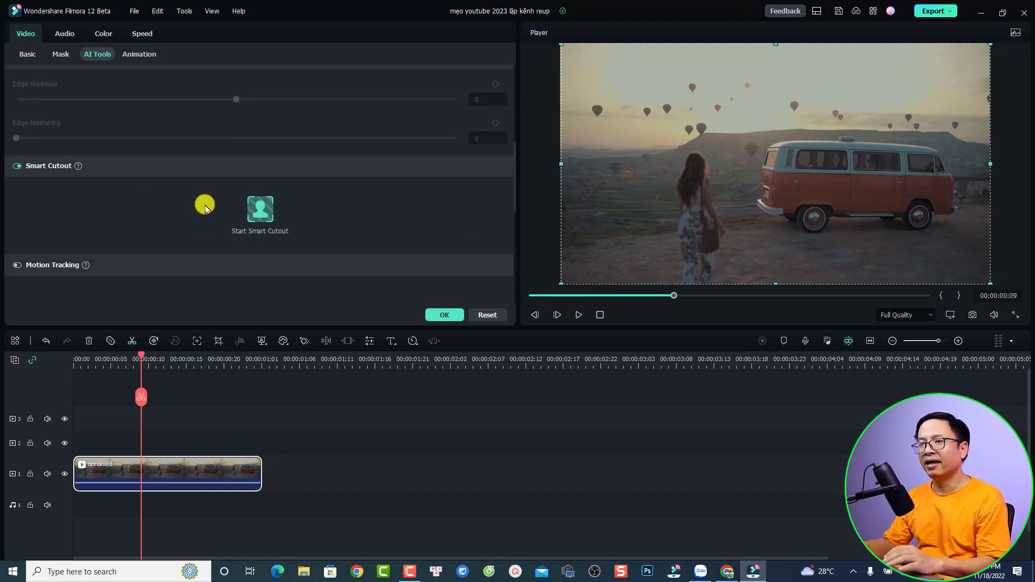
left_click(260, 209)
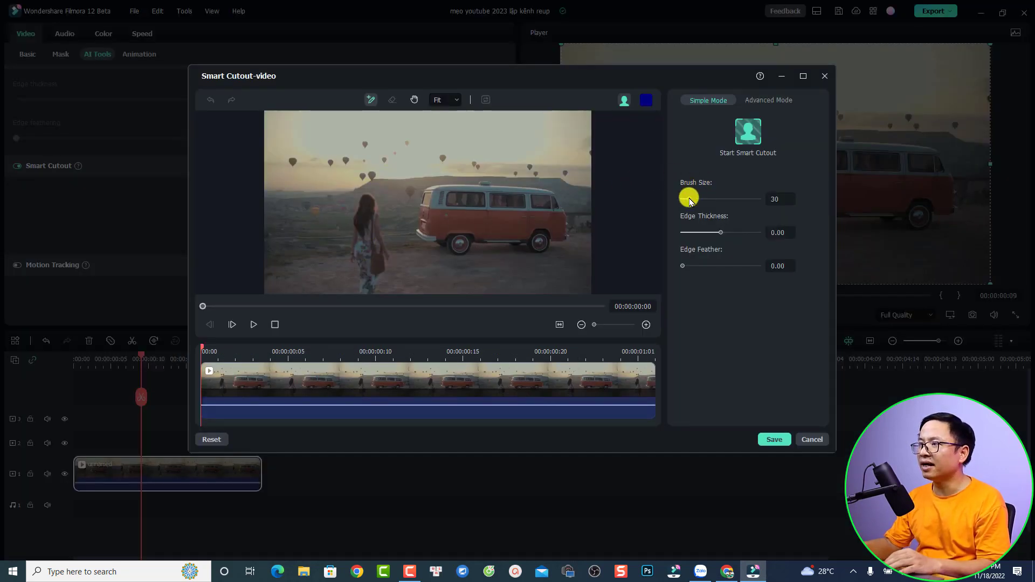
Paint over the woman with brush size 51, run the Smart Cutout on the whole clip, preview it and save the cutout.
left_click_drag(689, 201, 696, 201)
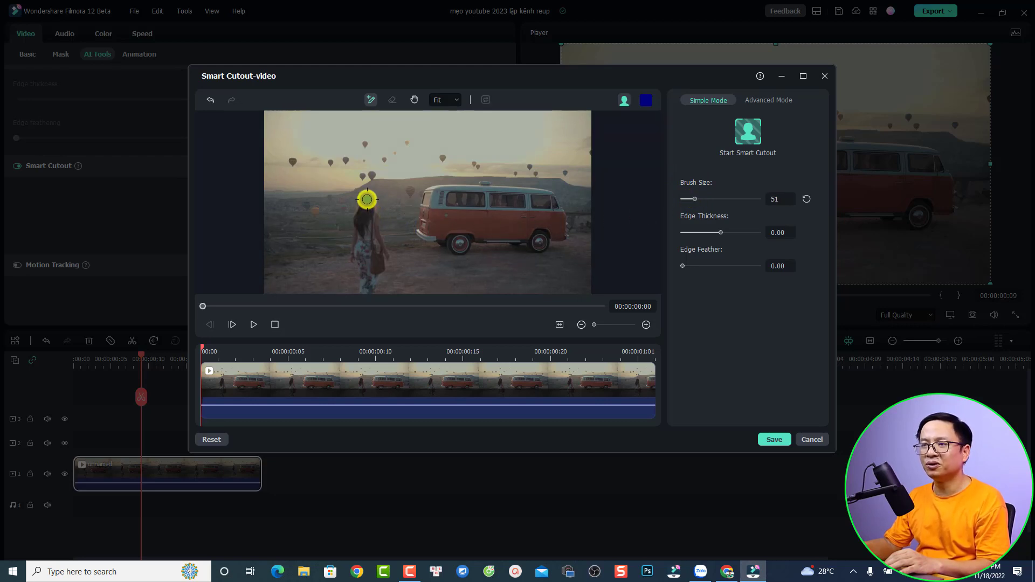
mouse_move(367, 200)
left_mouse_down()
mouse_move(368, 285)
mouse_move(370, 250)
left_mouse_up()
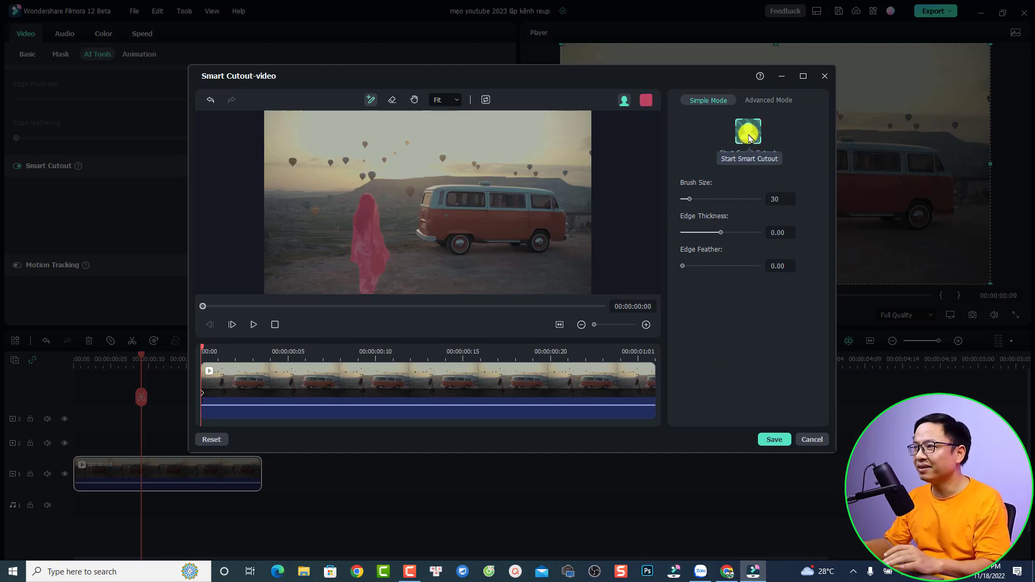
left_click(762, 158)
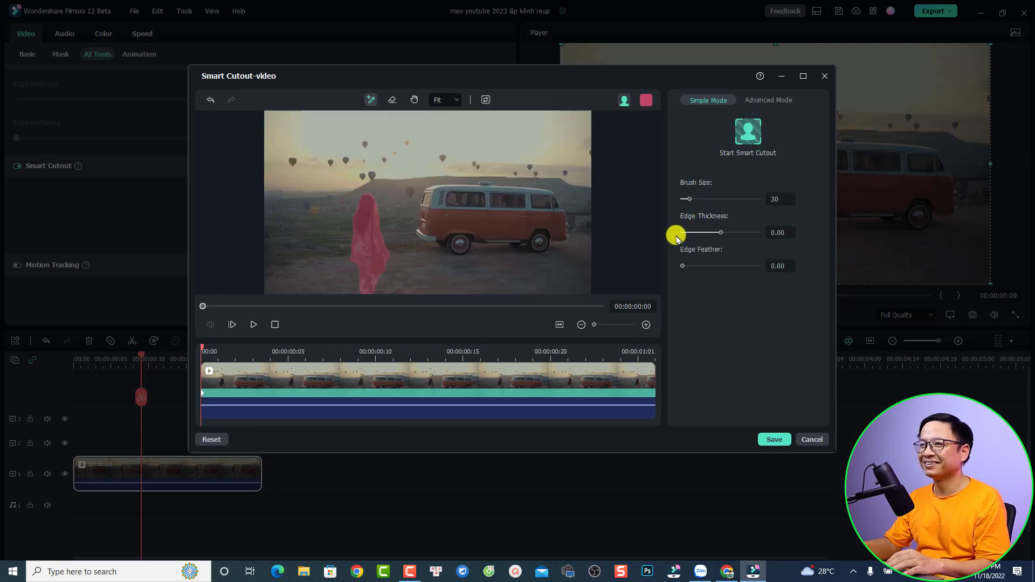
left_click(251, 326)
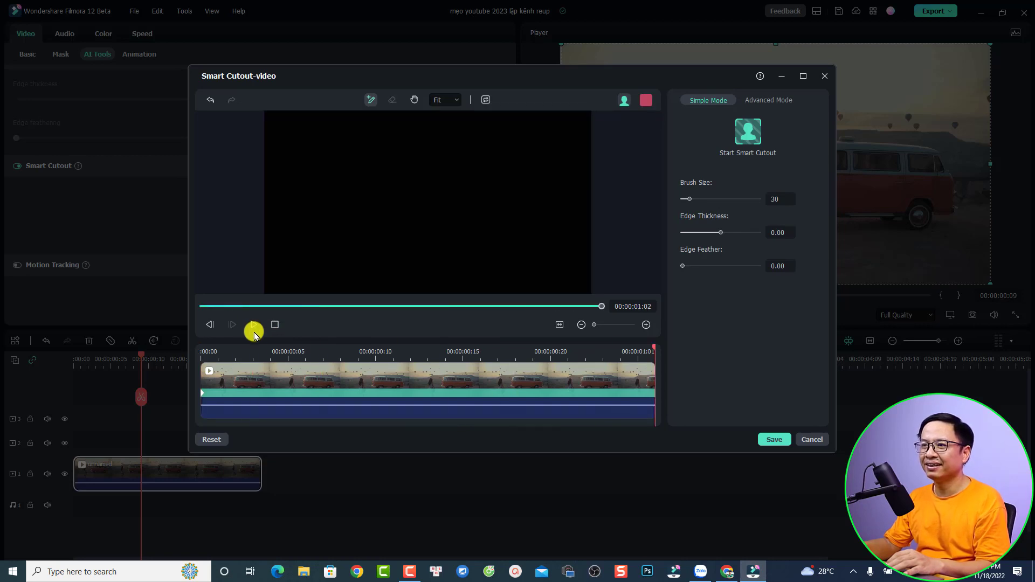
left_click(774, 440)
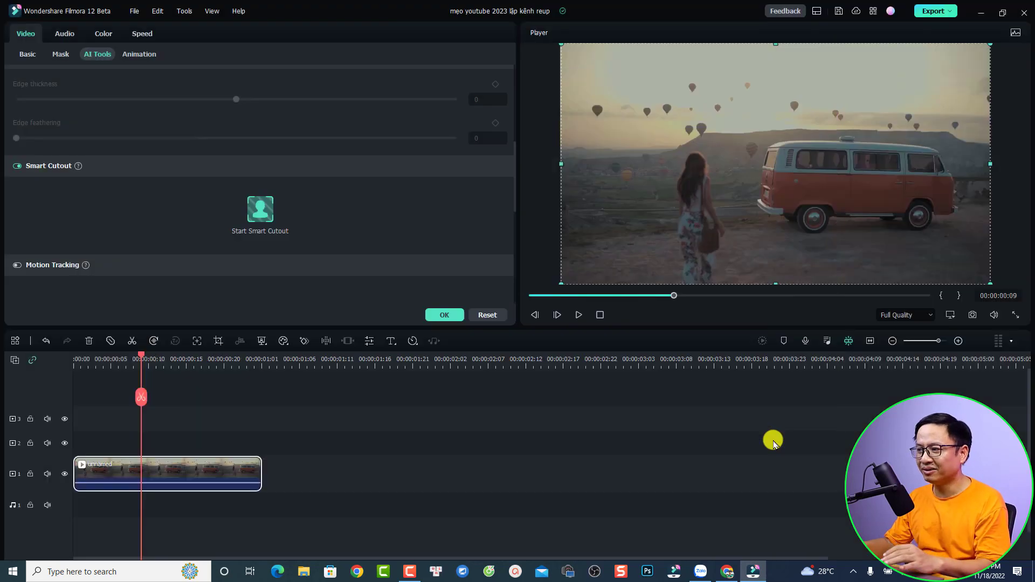
Play back the cutout clip from near the timeline's start and apply the clip settings.
left_click(78, 362)
key("space")
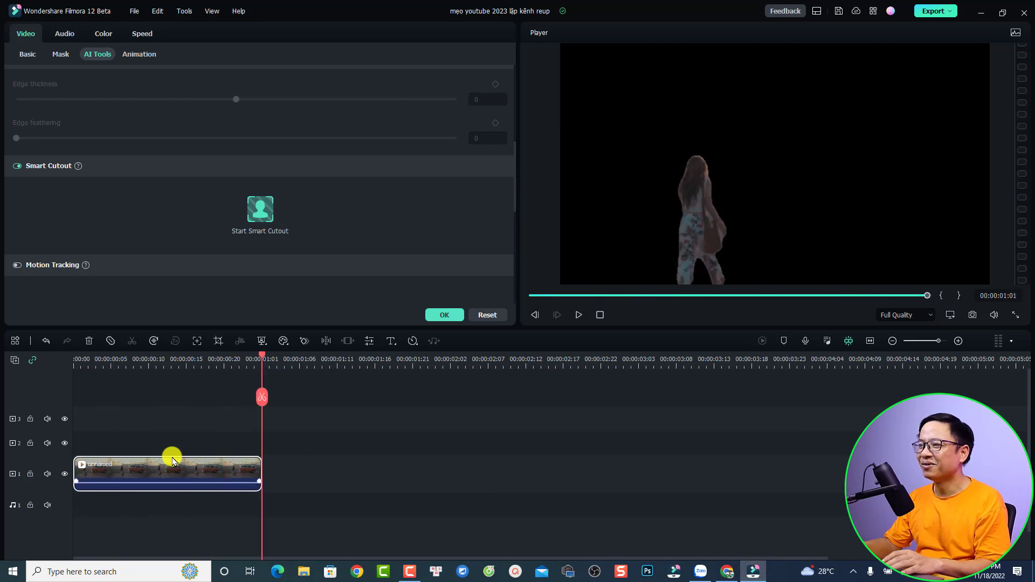
left_click(437, 315)
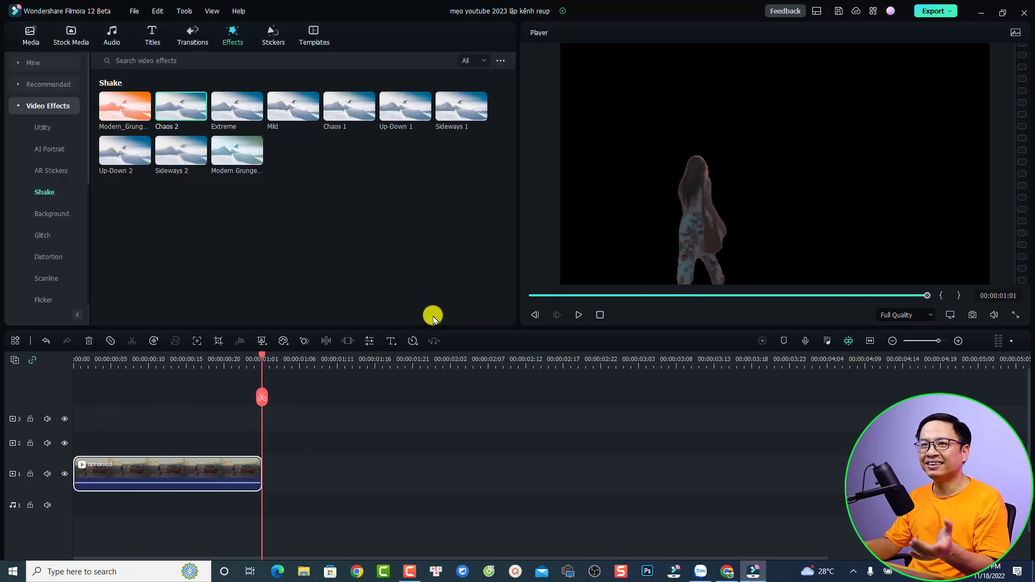
Place the Pexels aerial waves video on track 1 beneath the cutout clip, both starting at the timeline's beginning, and play the composite.
left_click(70, 33)
left_click_drag(169, 116, 259, 496)
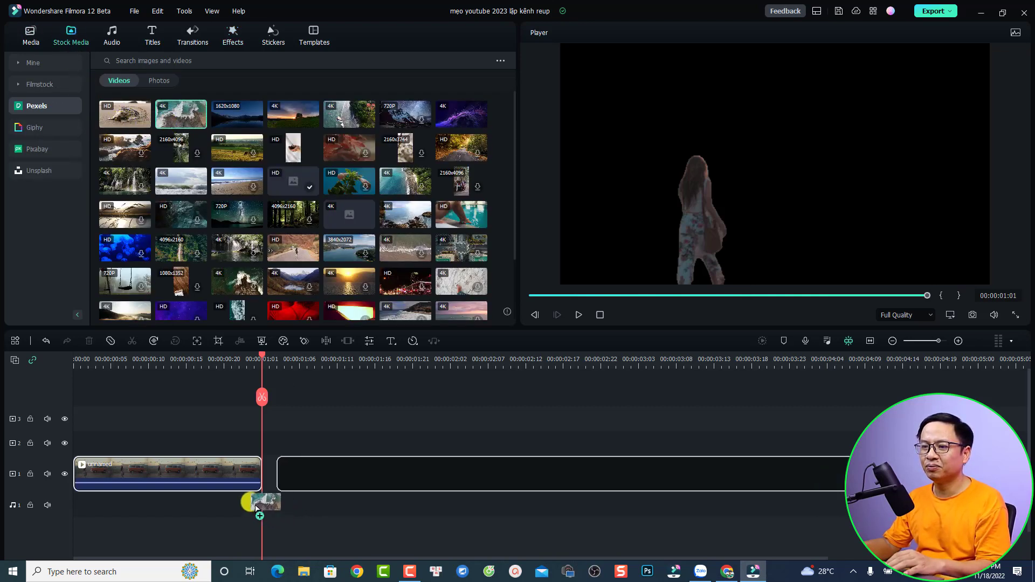
mouse_move(146, 468)
left_mouse_down()
mouse_move(144, 428)
mouse_move(137, 453)
left_mouse_up()
left_click(343, 496)
left_click_drag(343, 496, 131, 513)
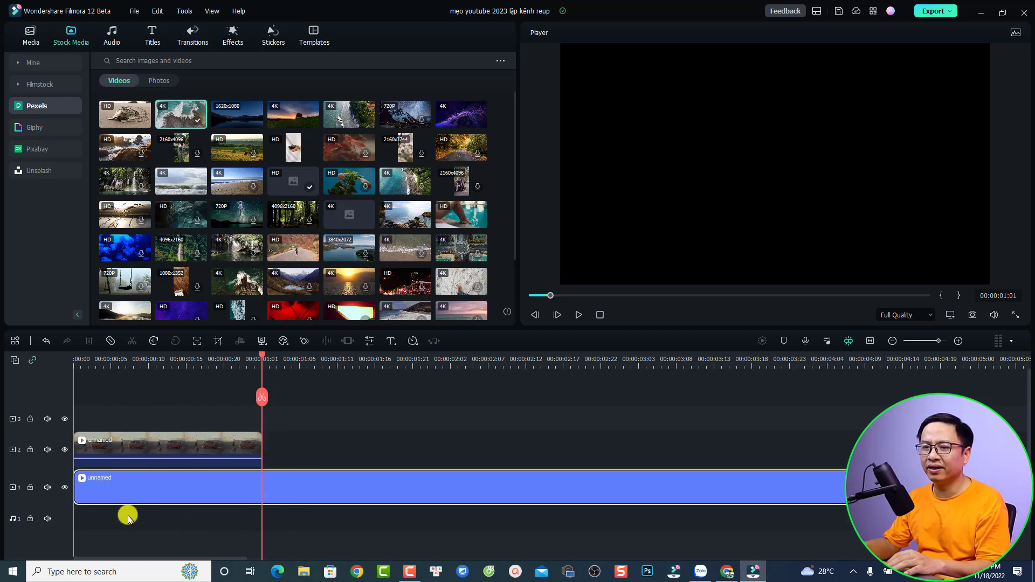
left_click(80, 362)
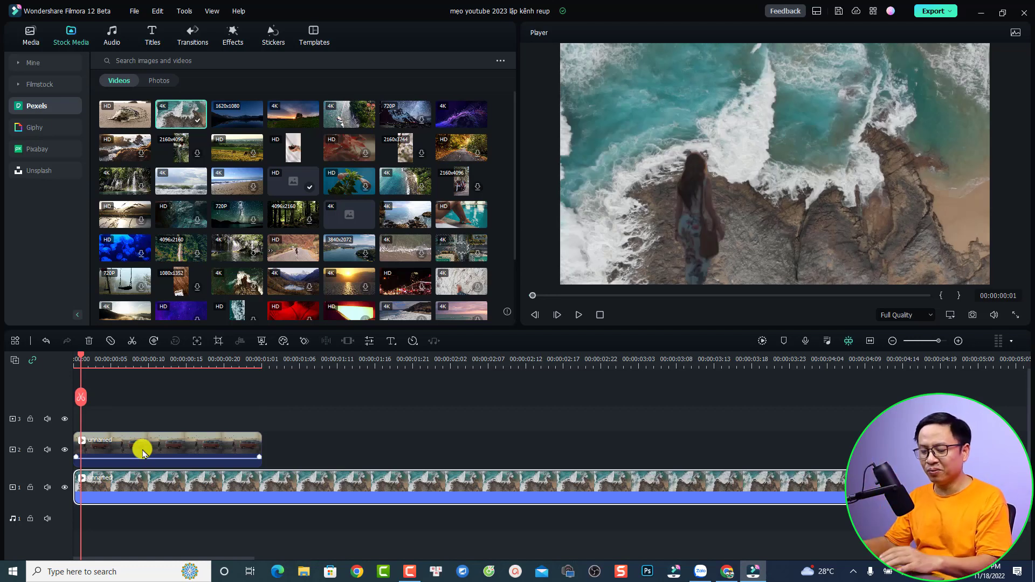
key("space")
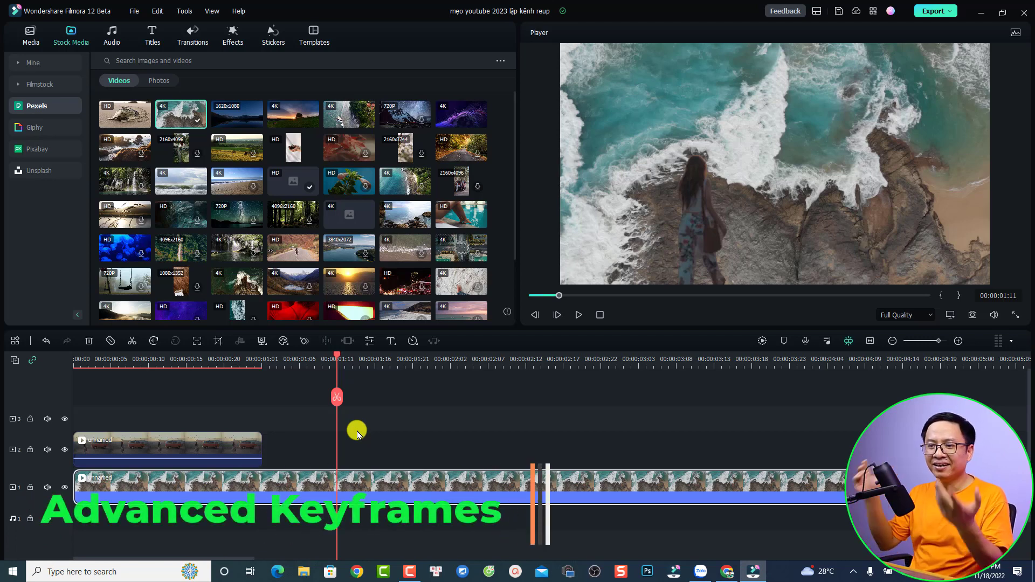
Delete the cutout clip from track 2 and play the waves clip from the start to 00:00:00:18.
left_click(220, 443)
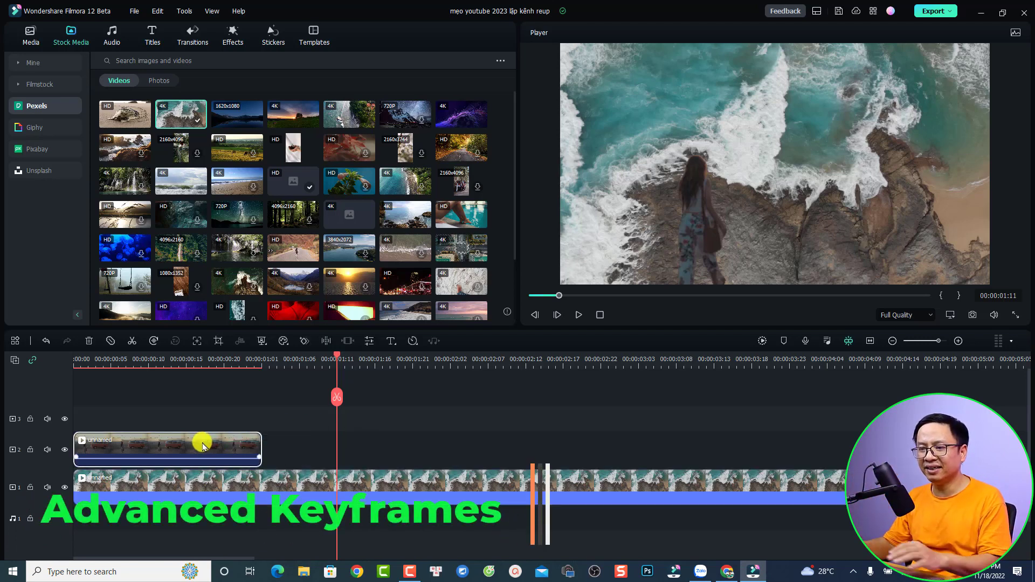
key("Delete")
key("Home")
key("space")
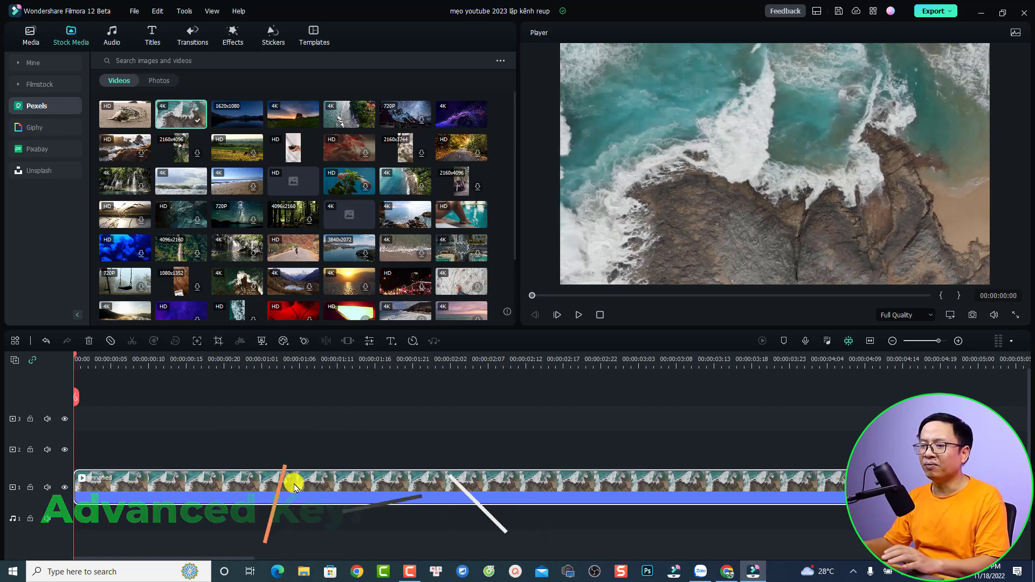
key("space")
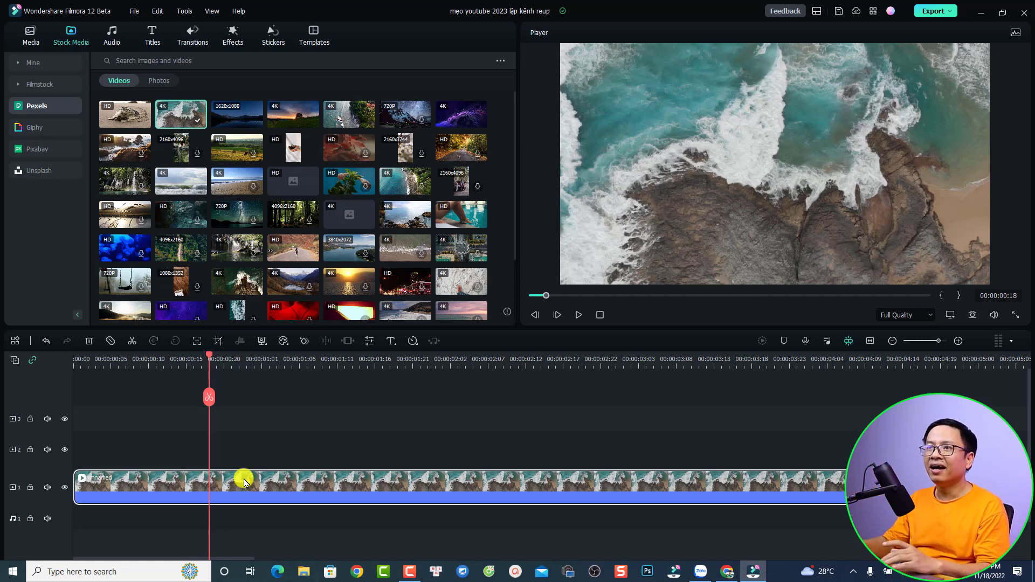
Apply the Negative Colorful effect from the Flicker video effects to the waves clip.
left_click(234, 36)
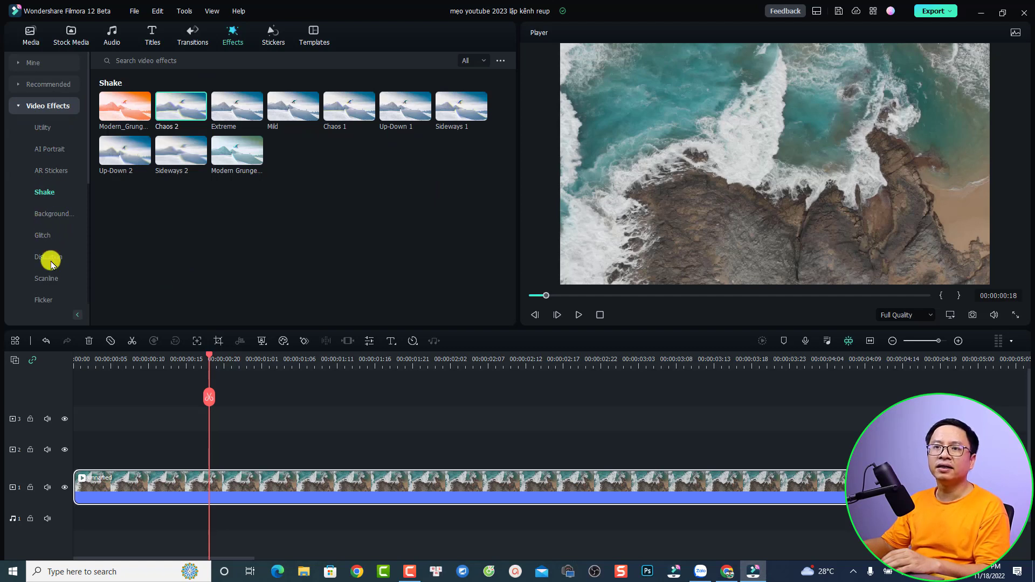
left_click(43, 300)
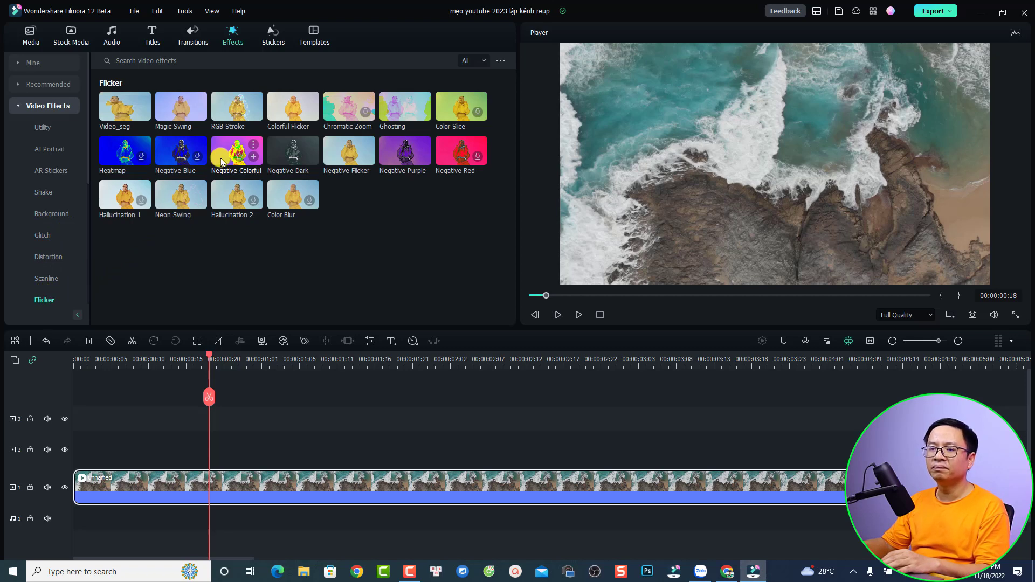
left_click_drag(221, 162, 210, 491)
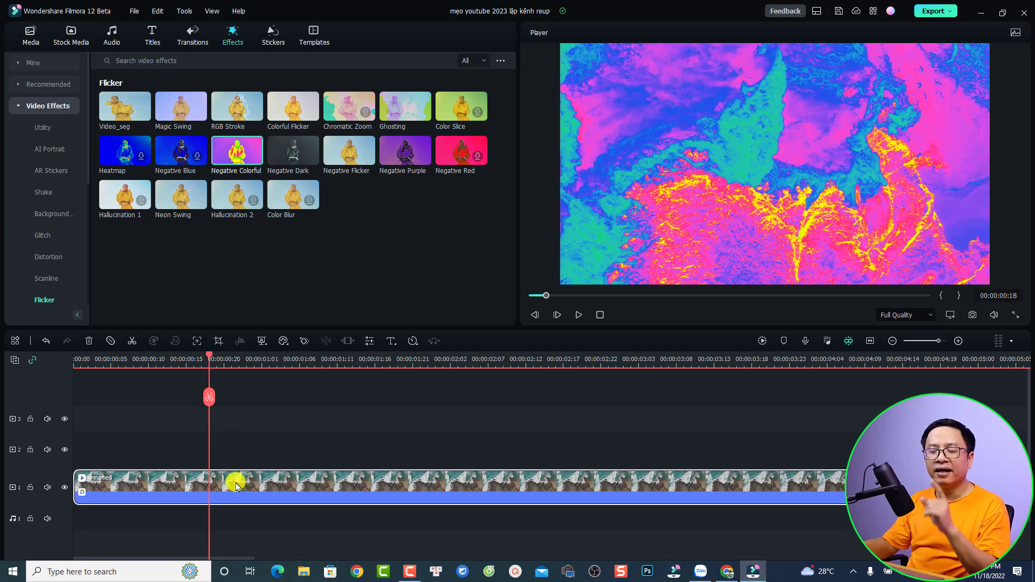
Add an Opacity keyframe of 100 for the waves clip's Negative Colorful effect at 00:00:00:13.
double_click(236, 484)
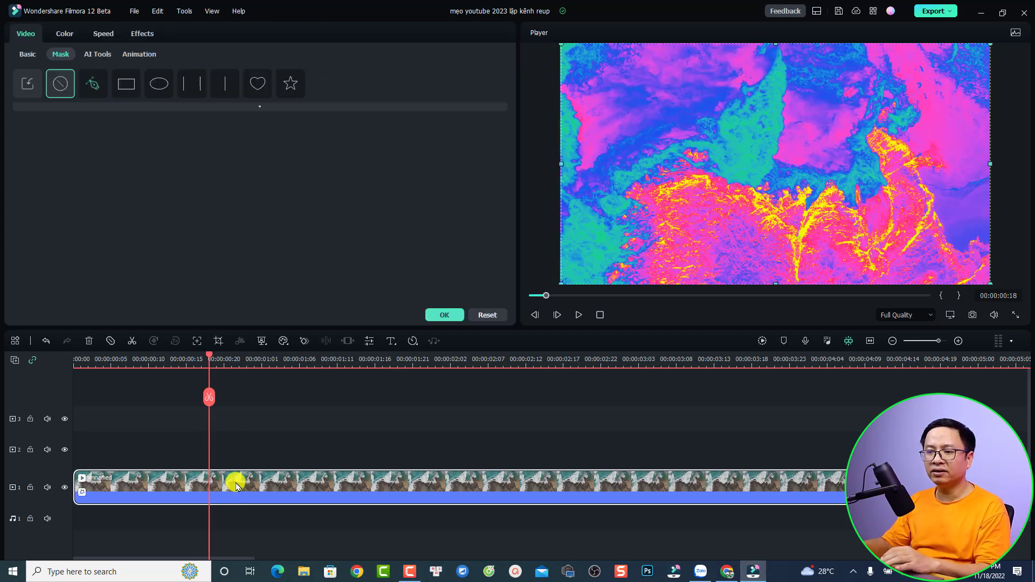
left_click(138, 33)
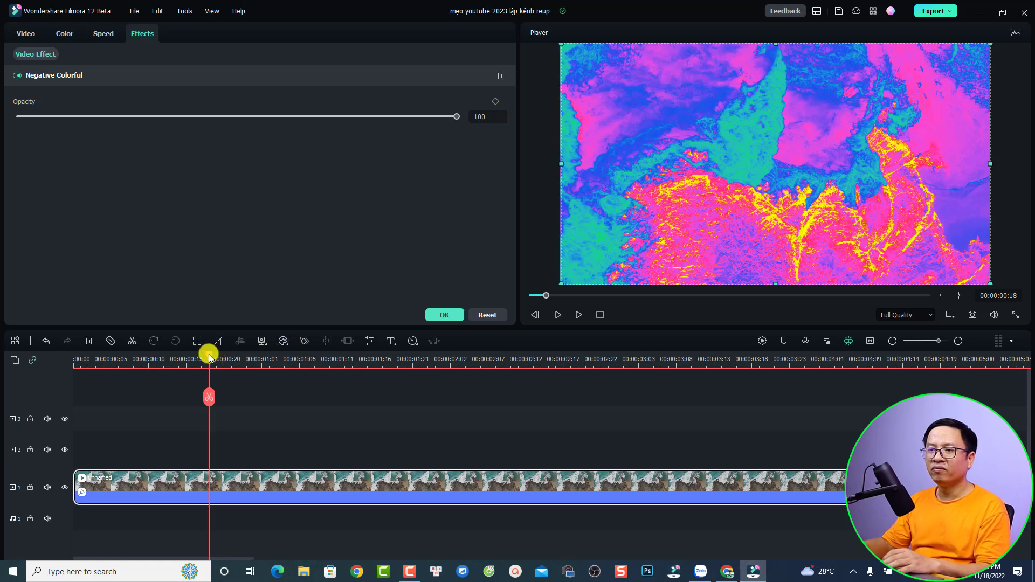
left_click_drag(211, 358, 172, 358)
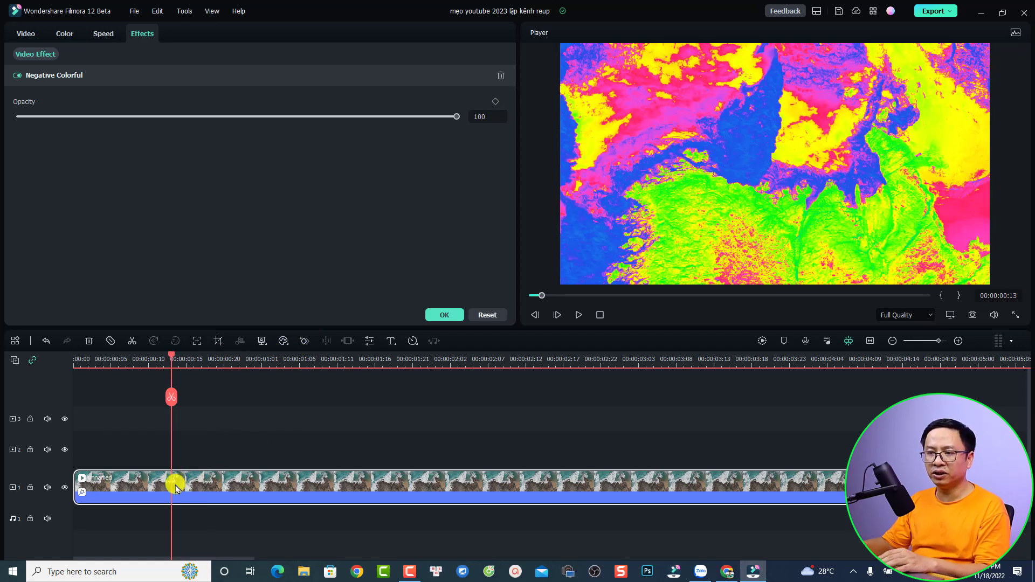
left_click(495, 101)
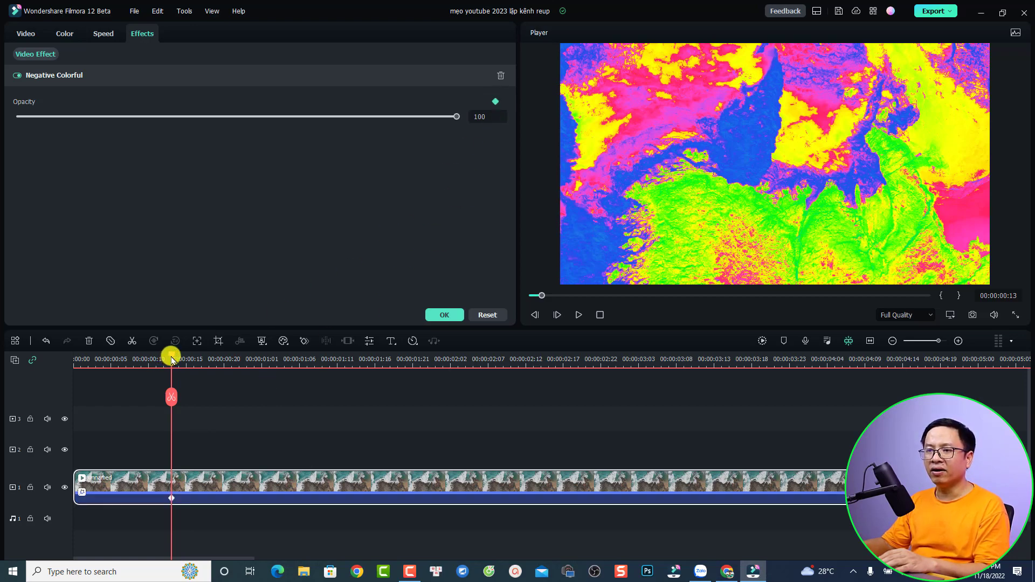
Keyframe the Negative Colorful effect's Opacity at 0 at 00:00:01:06 and at 100 at 00:00:01:22.
left_click_drag(172, 360, 297, 392)
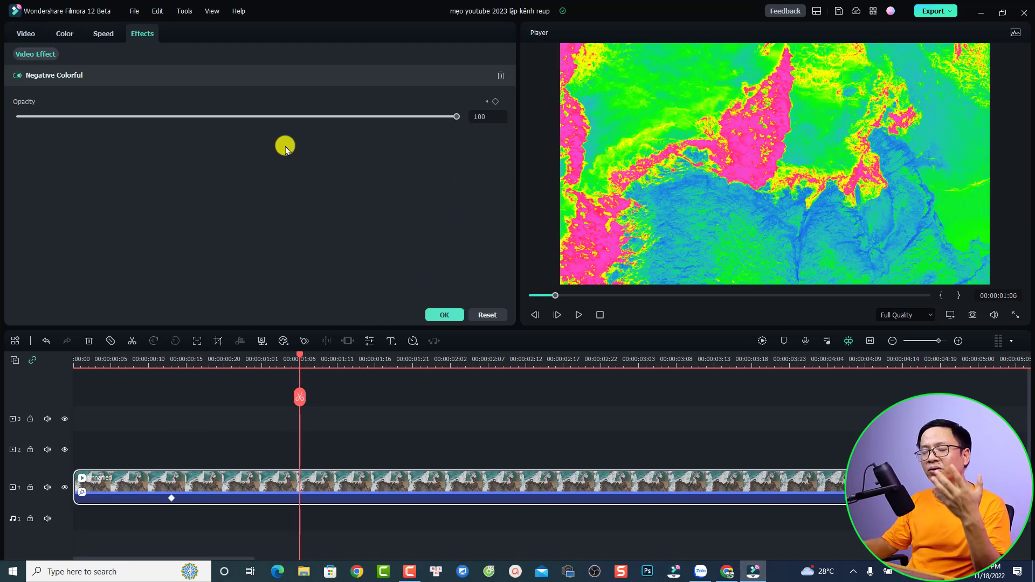
left_click_drag(454, 118, 143, 133)
left_click_drag(15, 133, 9, 130)
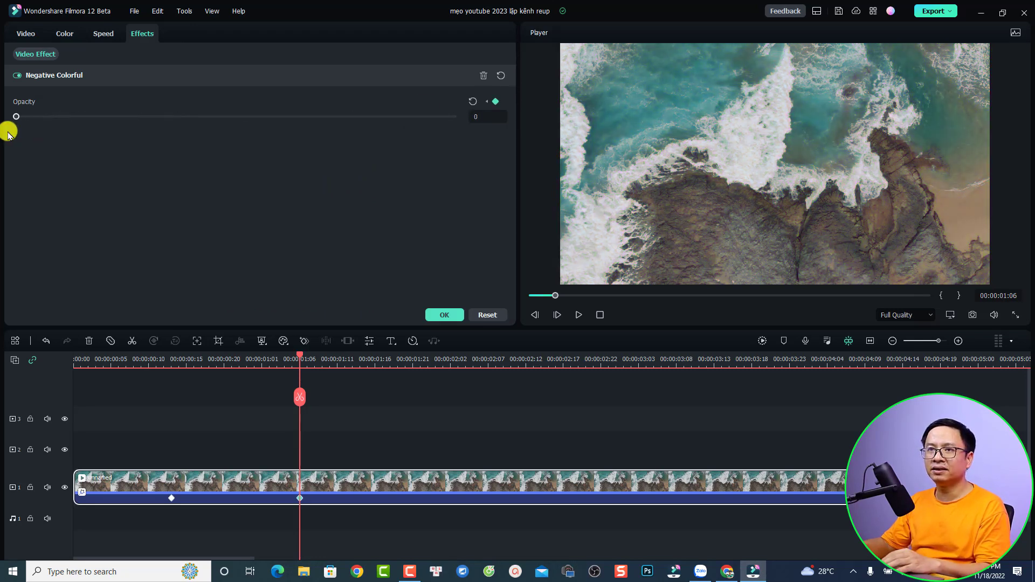
left_click_drag(298, 353, 420, 363)
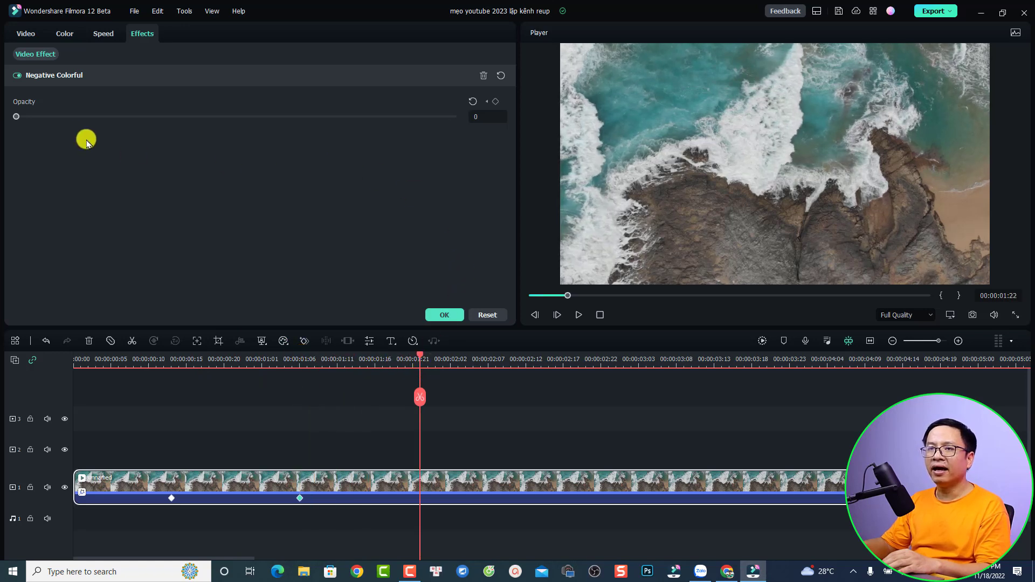
left_click_drag(14, 118, 468, 133)
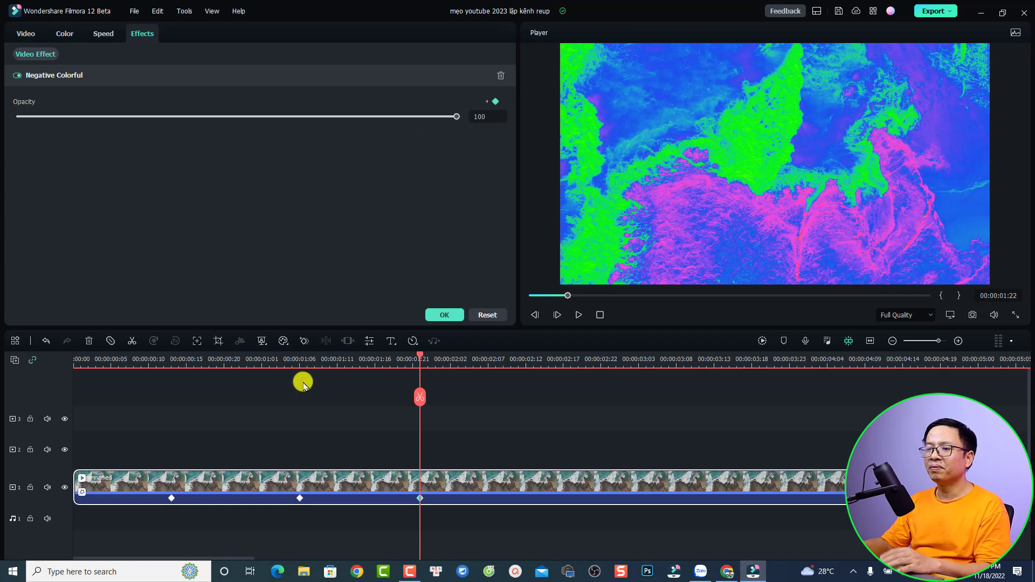
Play back the effect's opacity change across its three keyframes, starting from 00:00:00:05.
left_click(112, 361)
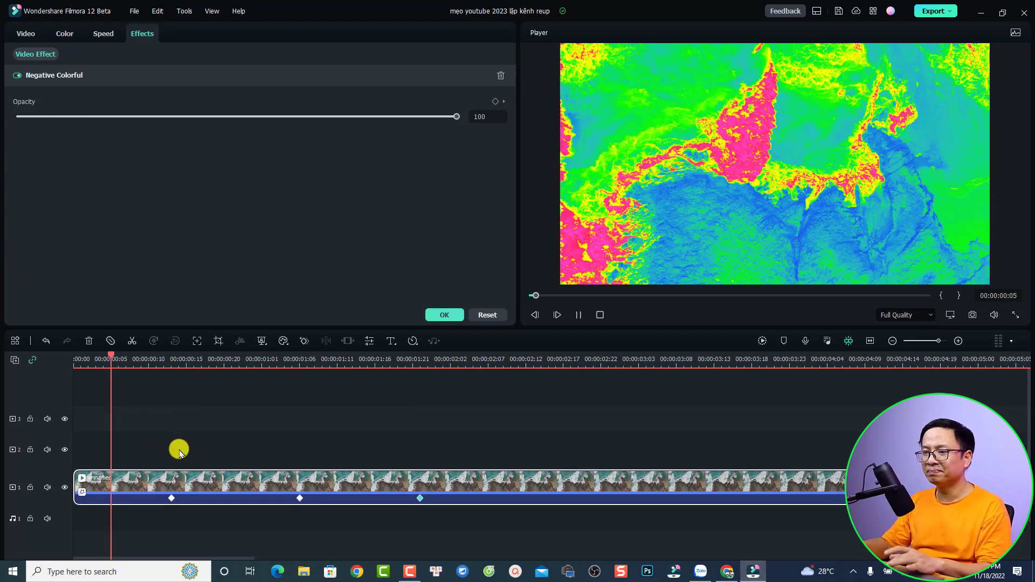
key("space")
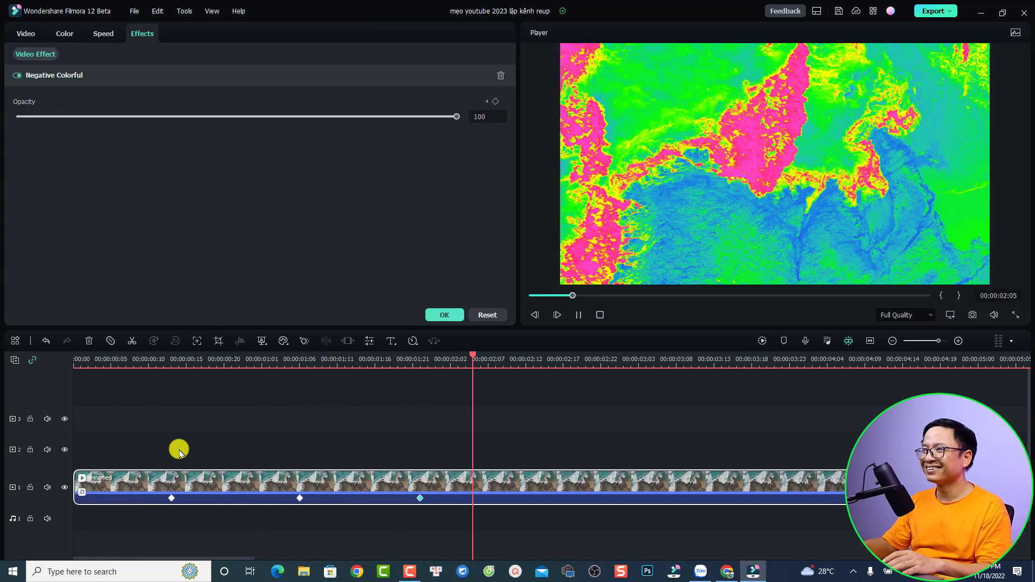
key("space")
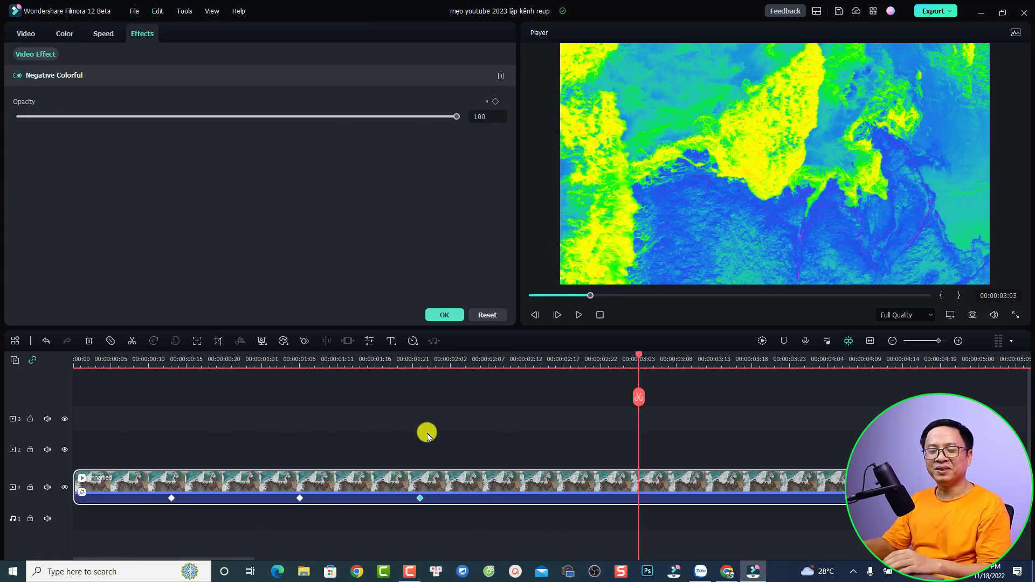
Reset the waves clip's Negative Colorful effect to remove its Opacity keyframes, and deselect the clip.
left_click(487, 316)
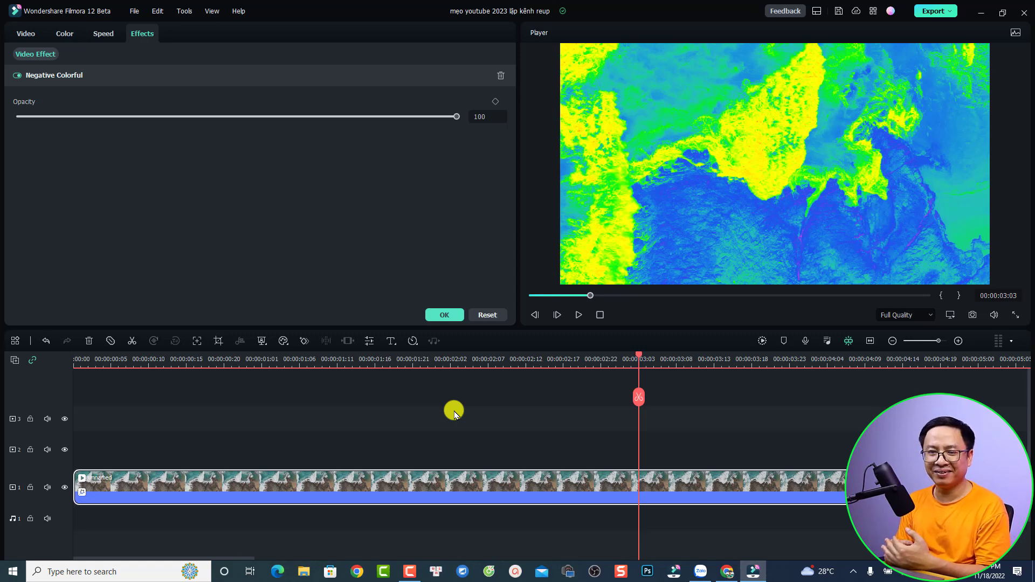
left_click(291, 418)
Add the Audio_SK_Commercial_NationsPride music to audio track 1, starting at the beginning of the timeline.
scroll(291, 418, "down", 3)
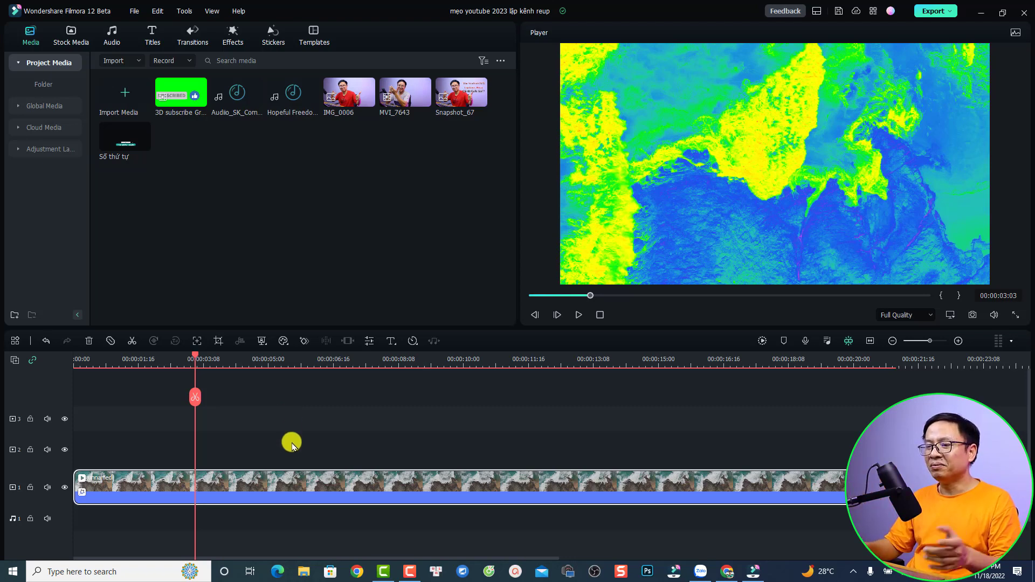
scroll(290, 431, "down", 1)
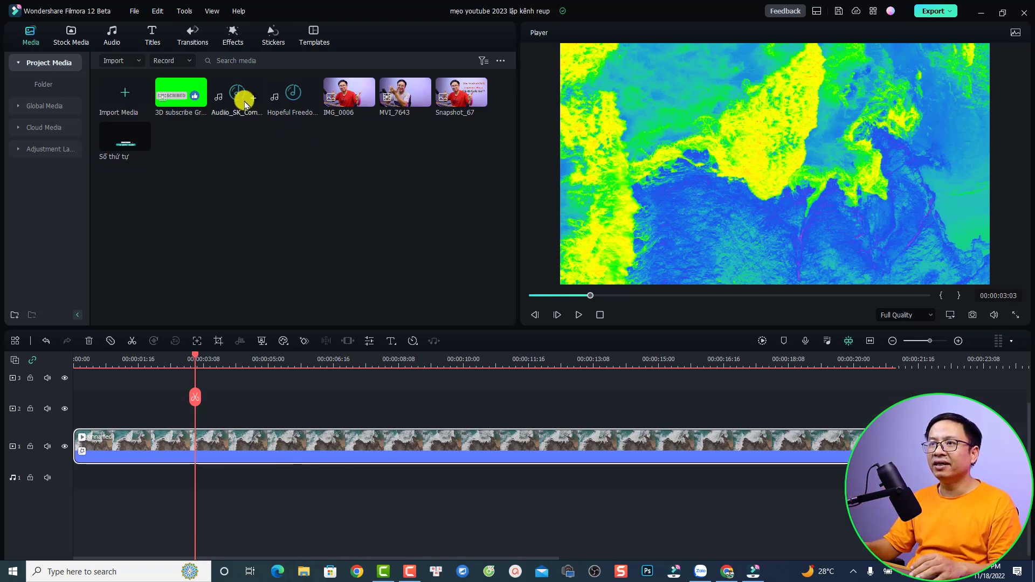
left_click_drag(231, 101, 82, 499)
scroll(438, 446, "down", 3)
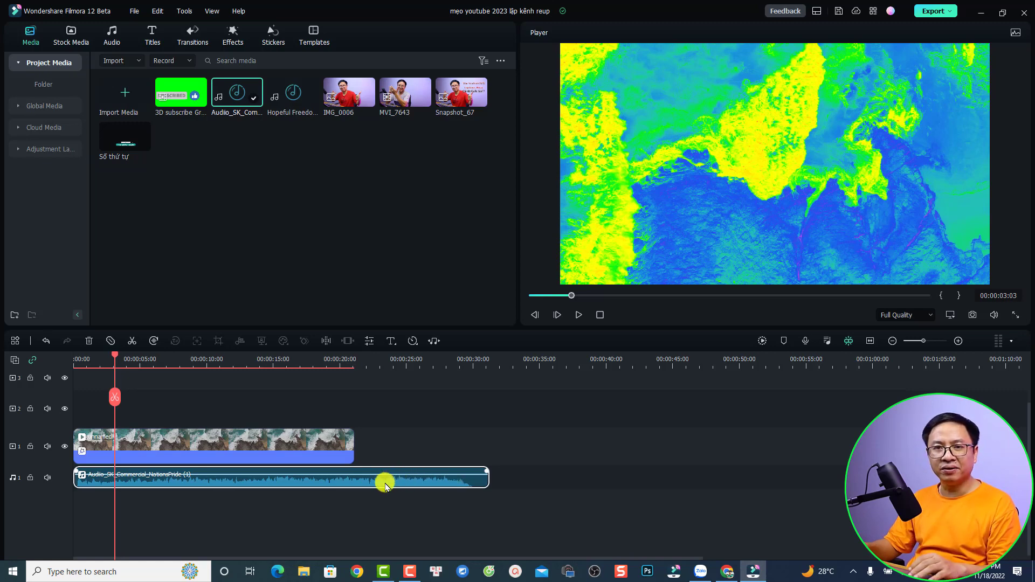
Turn on Audio Stretch and extend the end of the NationsPride music clip to about 1:04.
left_click(433, 341)
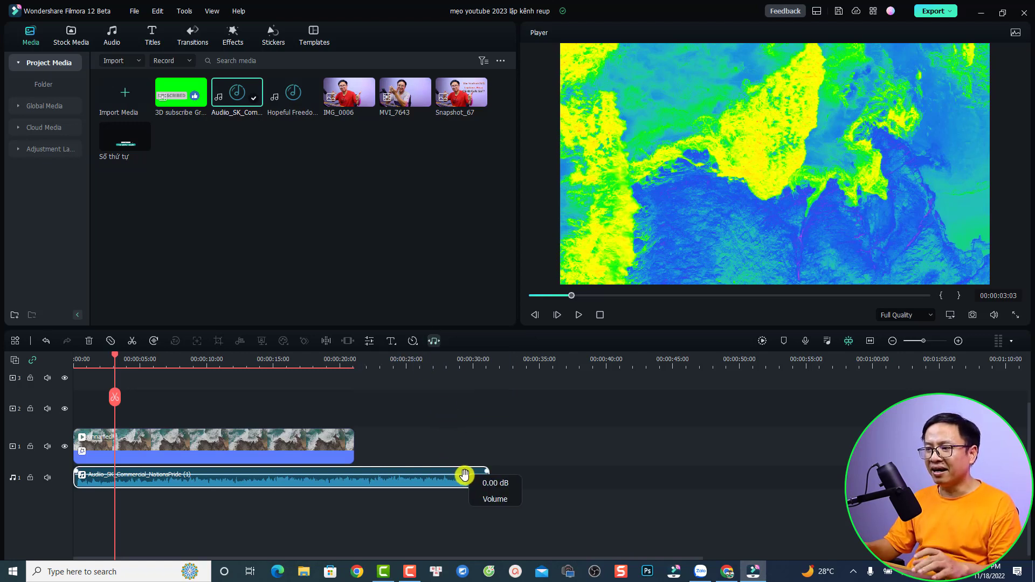
left_click_drag(484, 475, 487, 471)
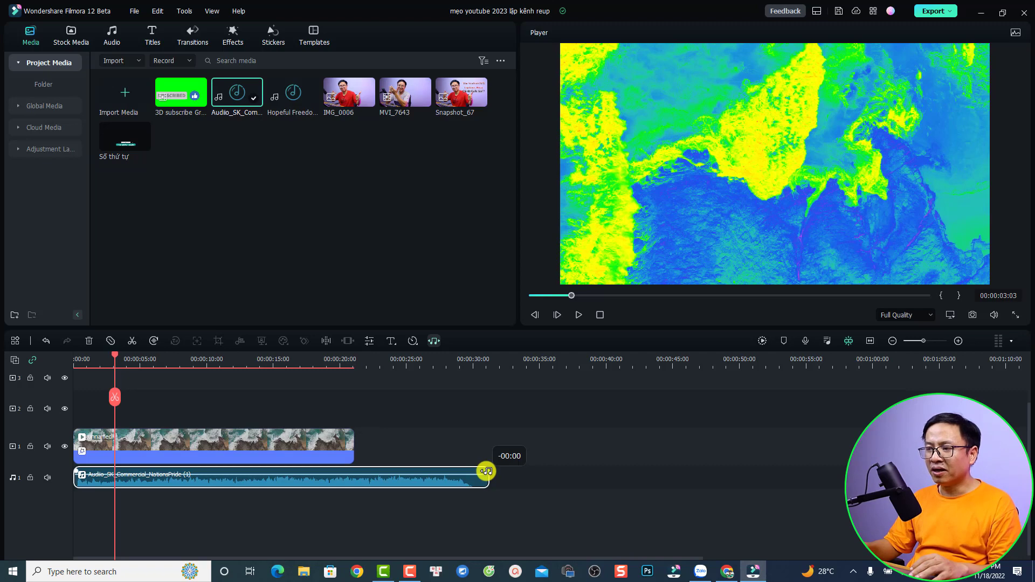
left_click_drag(487, 471, 814, 471)
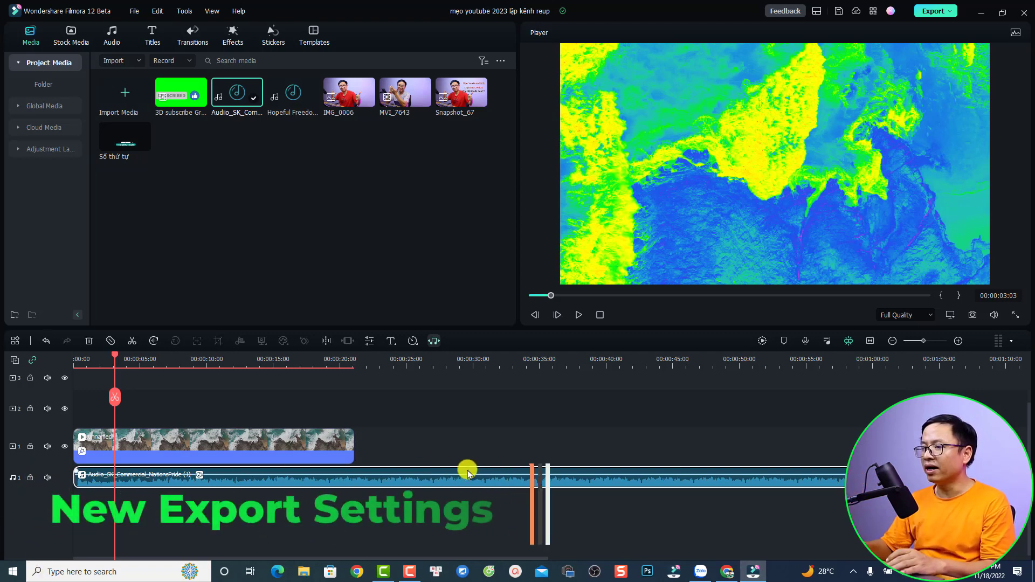
Open the local export options, try the WAV format, and return the output format to MP4.
left_click(937, 12)
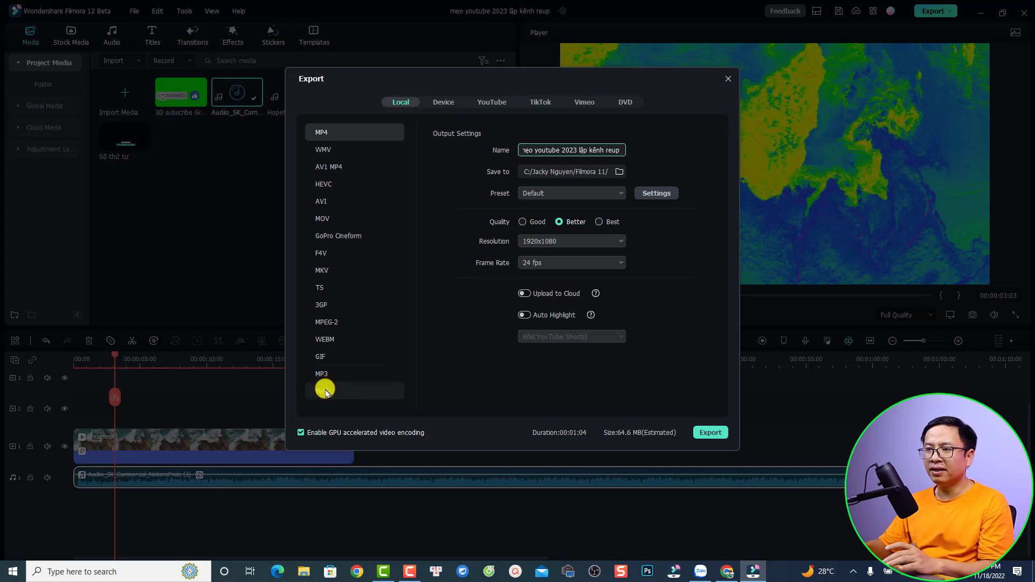
left_click(325, 391)
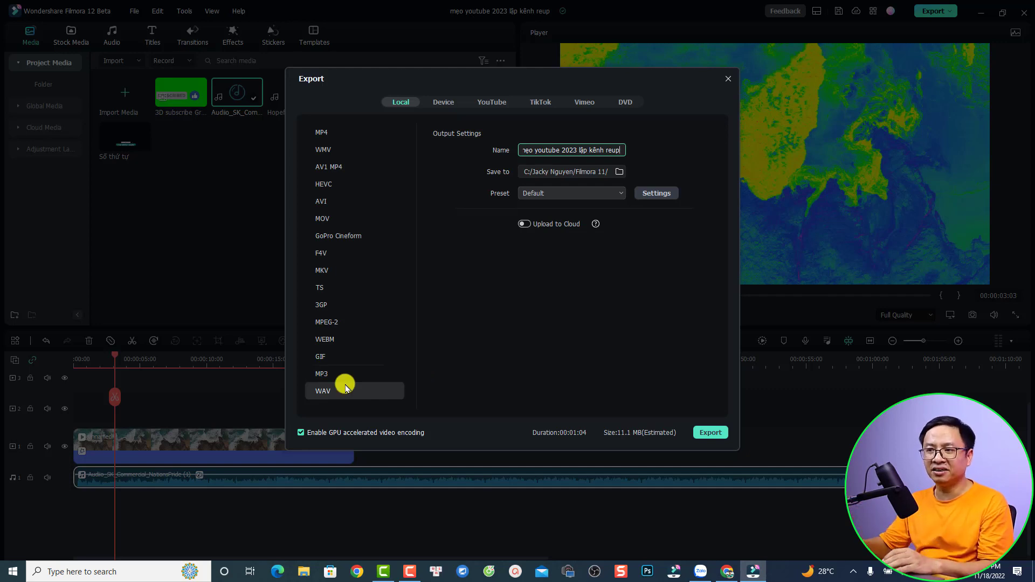
left_click(322, 132)
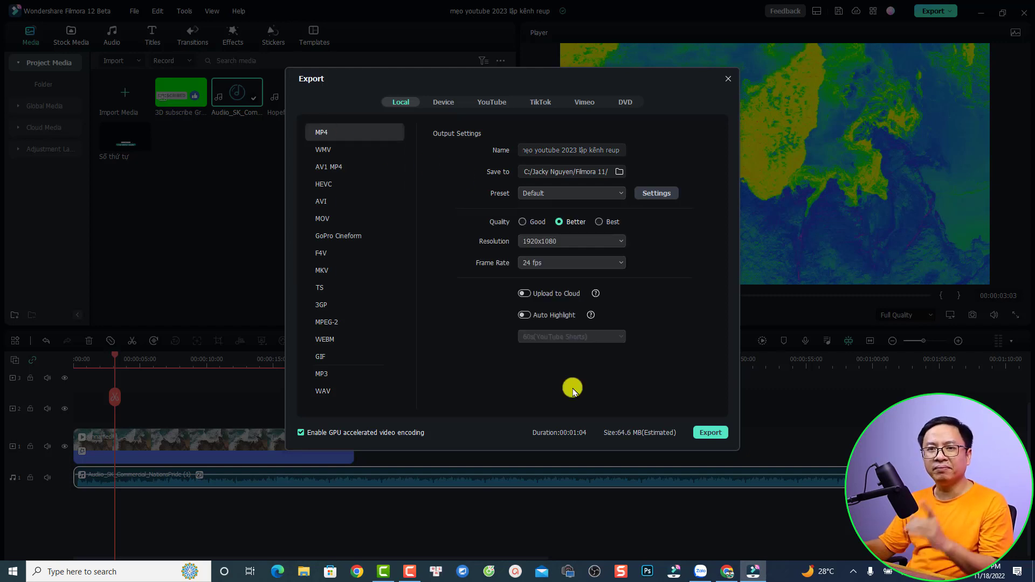
In the detailed MP4 export settings, choose VBR (Variable Bitrate) as the bitrate mode and set Compression Quality to High.
left_click(656, 194)
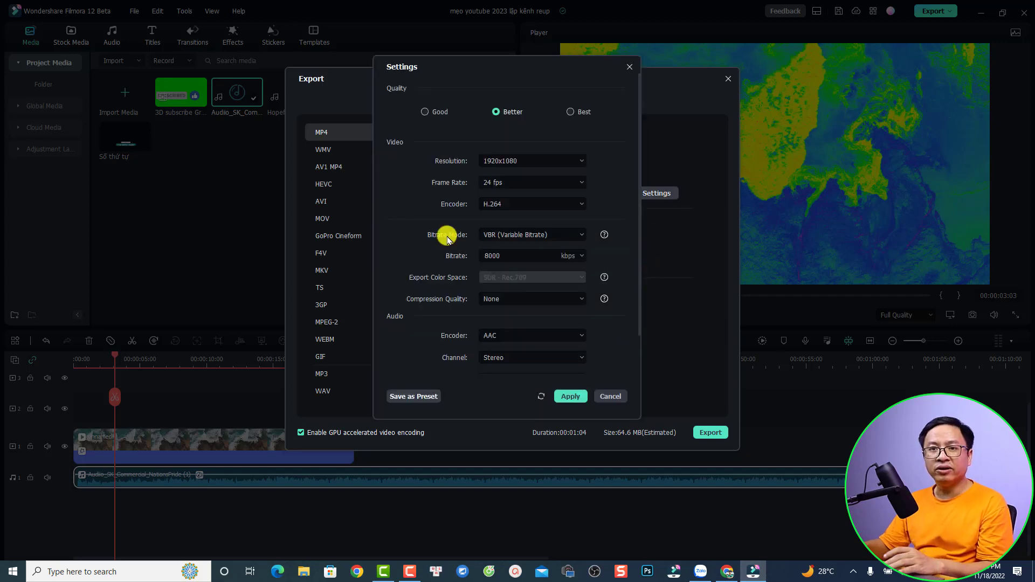
left_click(579, 235)
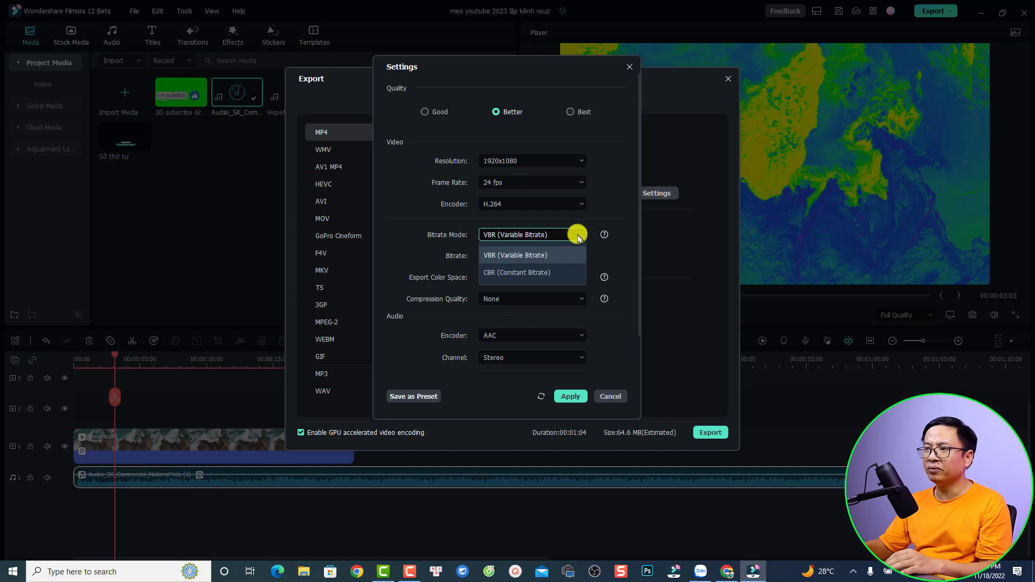
left_click(511, 256)
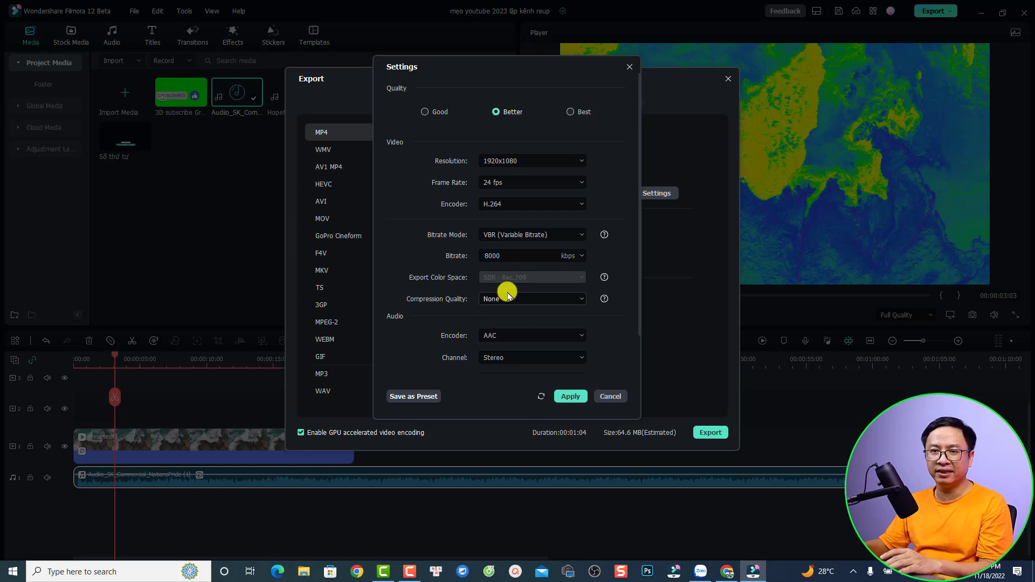
left_click(581, 301)
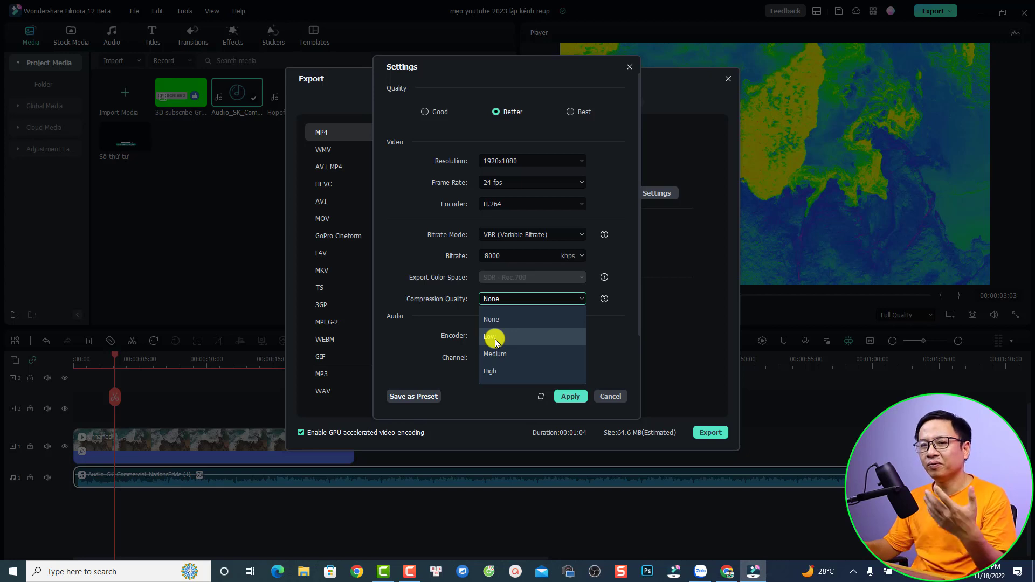
left_click_drag(495, 341, 502, 372)
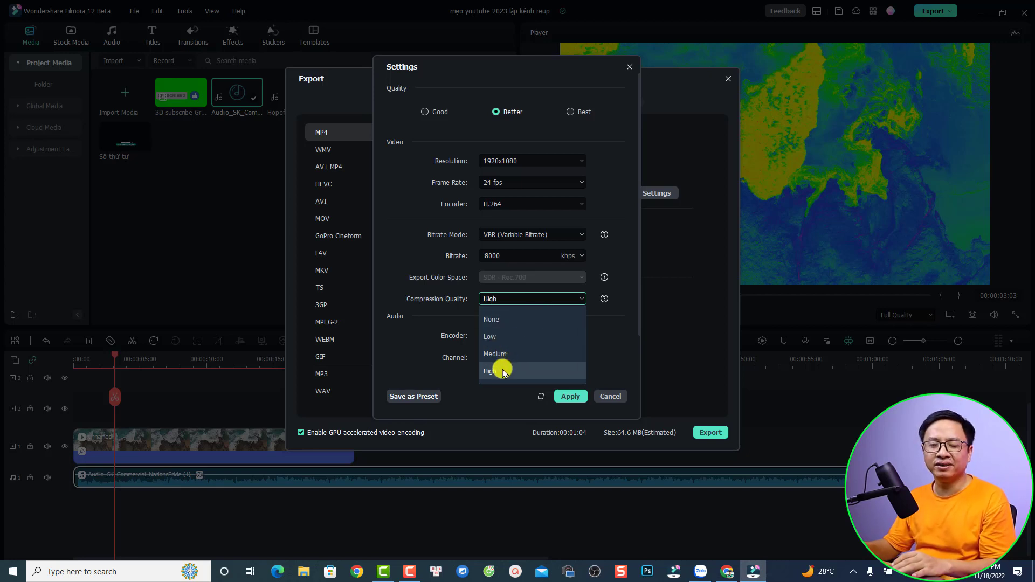